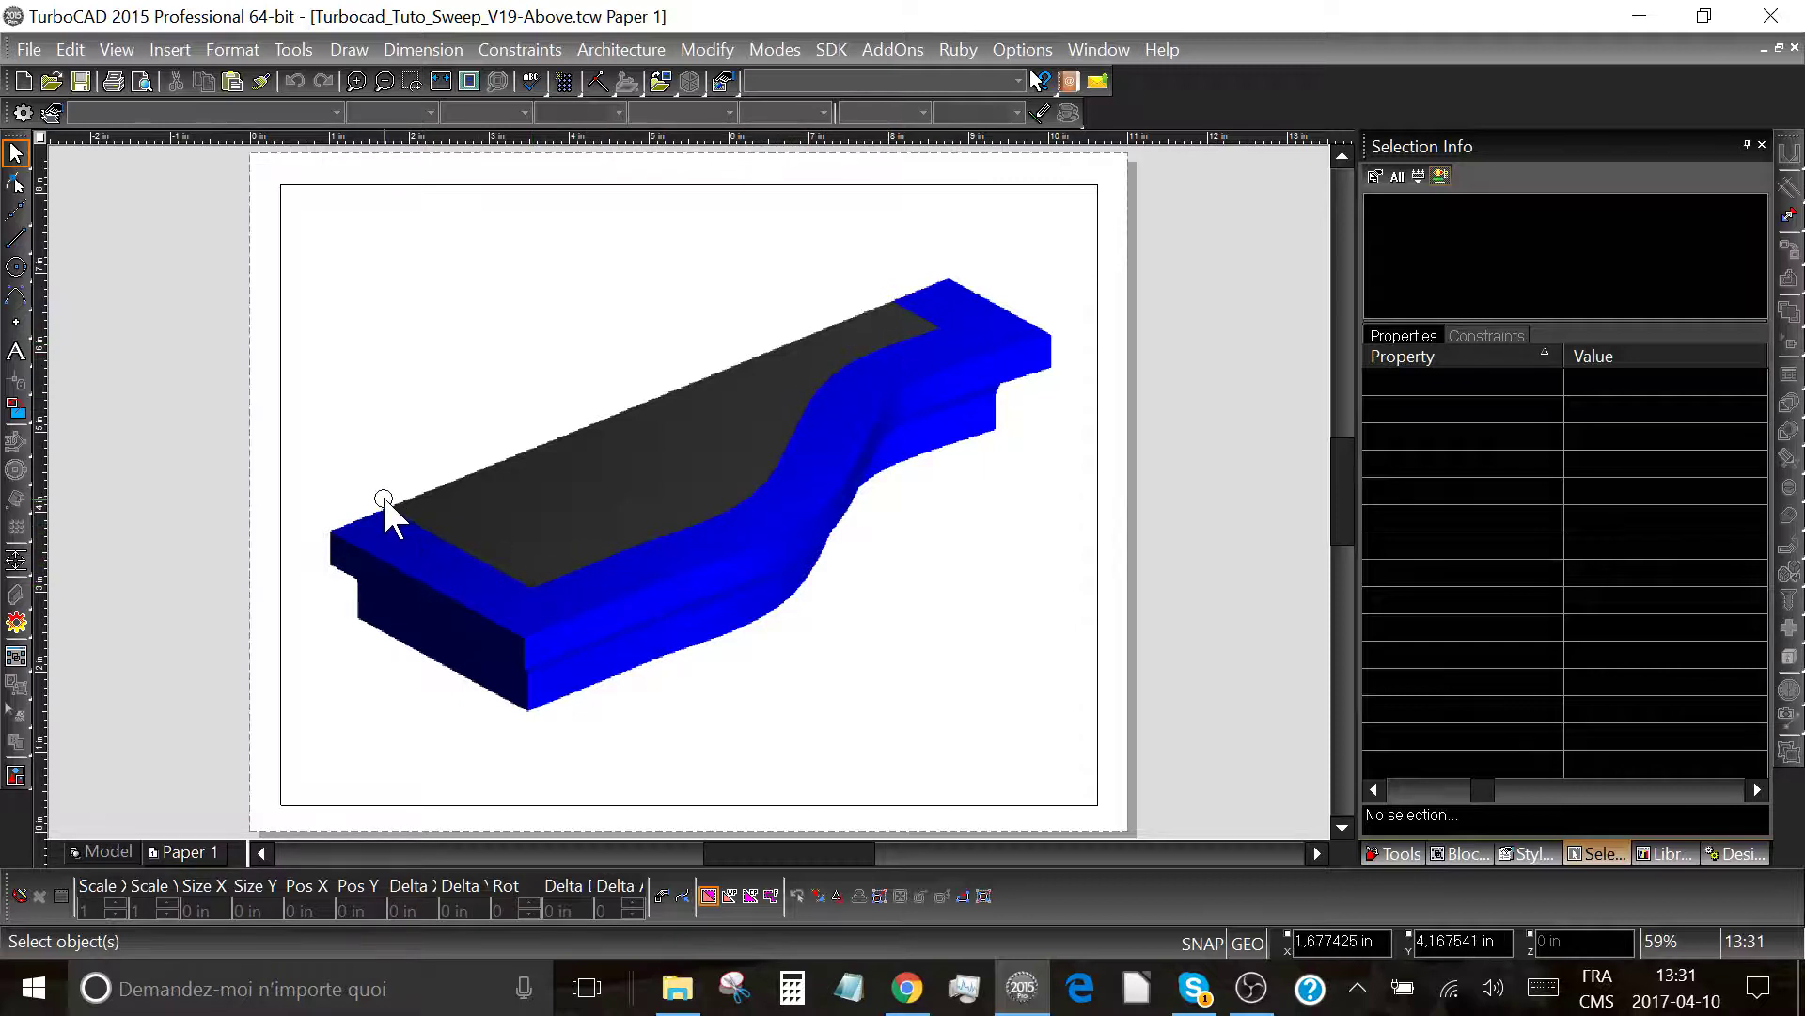
Switch to model space and frame the slab, red sweep path and blue molding profile in the Isometric NW view.
{"action": "left_click", "coordinate": [106, 848]}
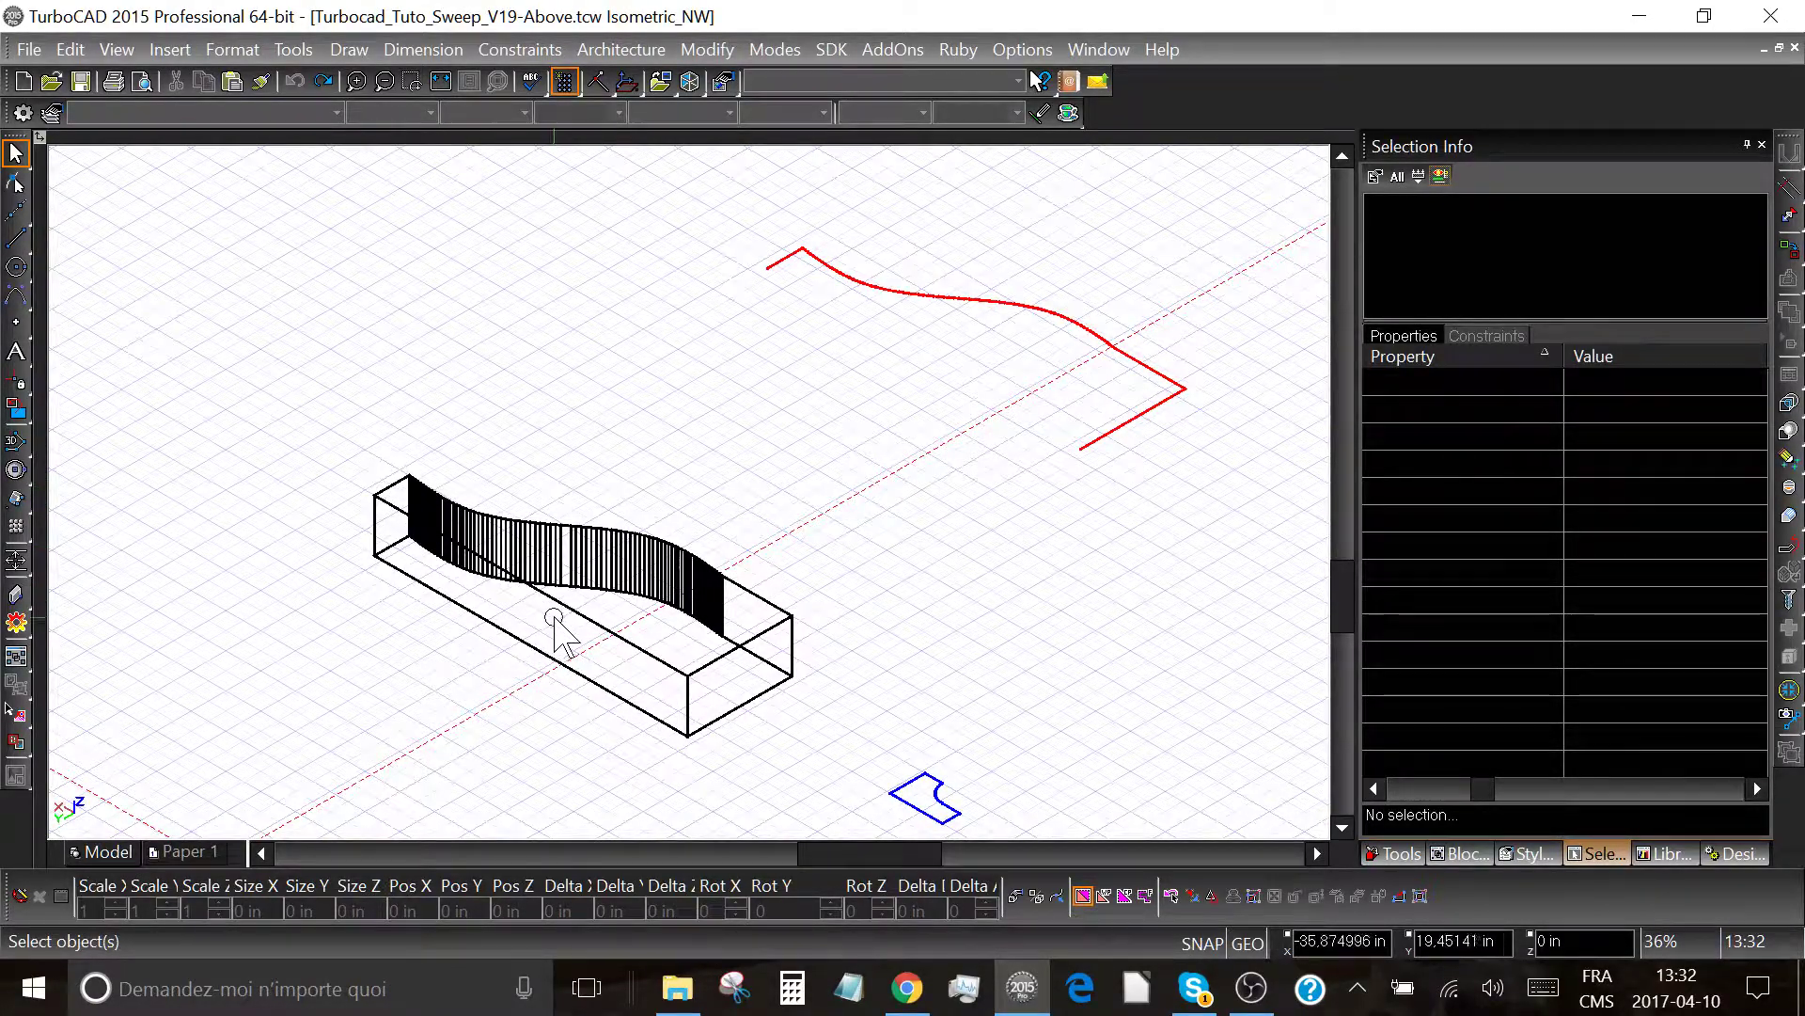
{"action": "left_click", "coordinate": [14, 501]}
{"action": "left_click", "coordinate": [45, 501]}
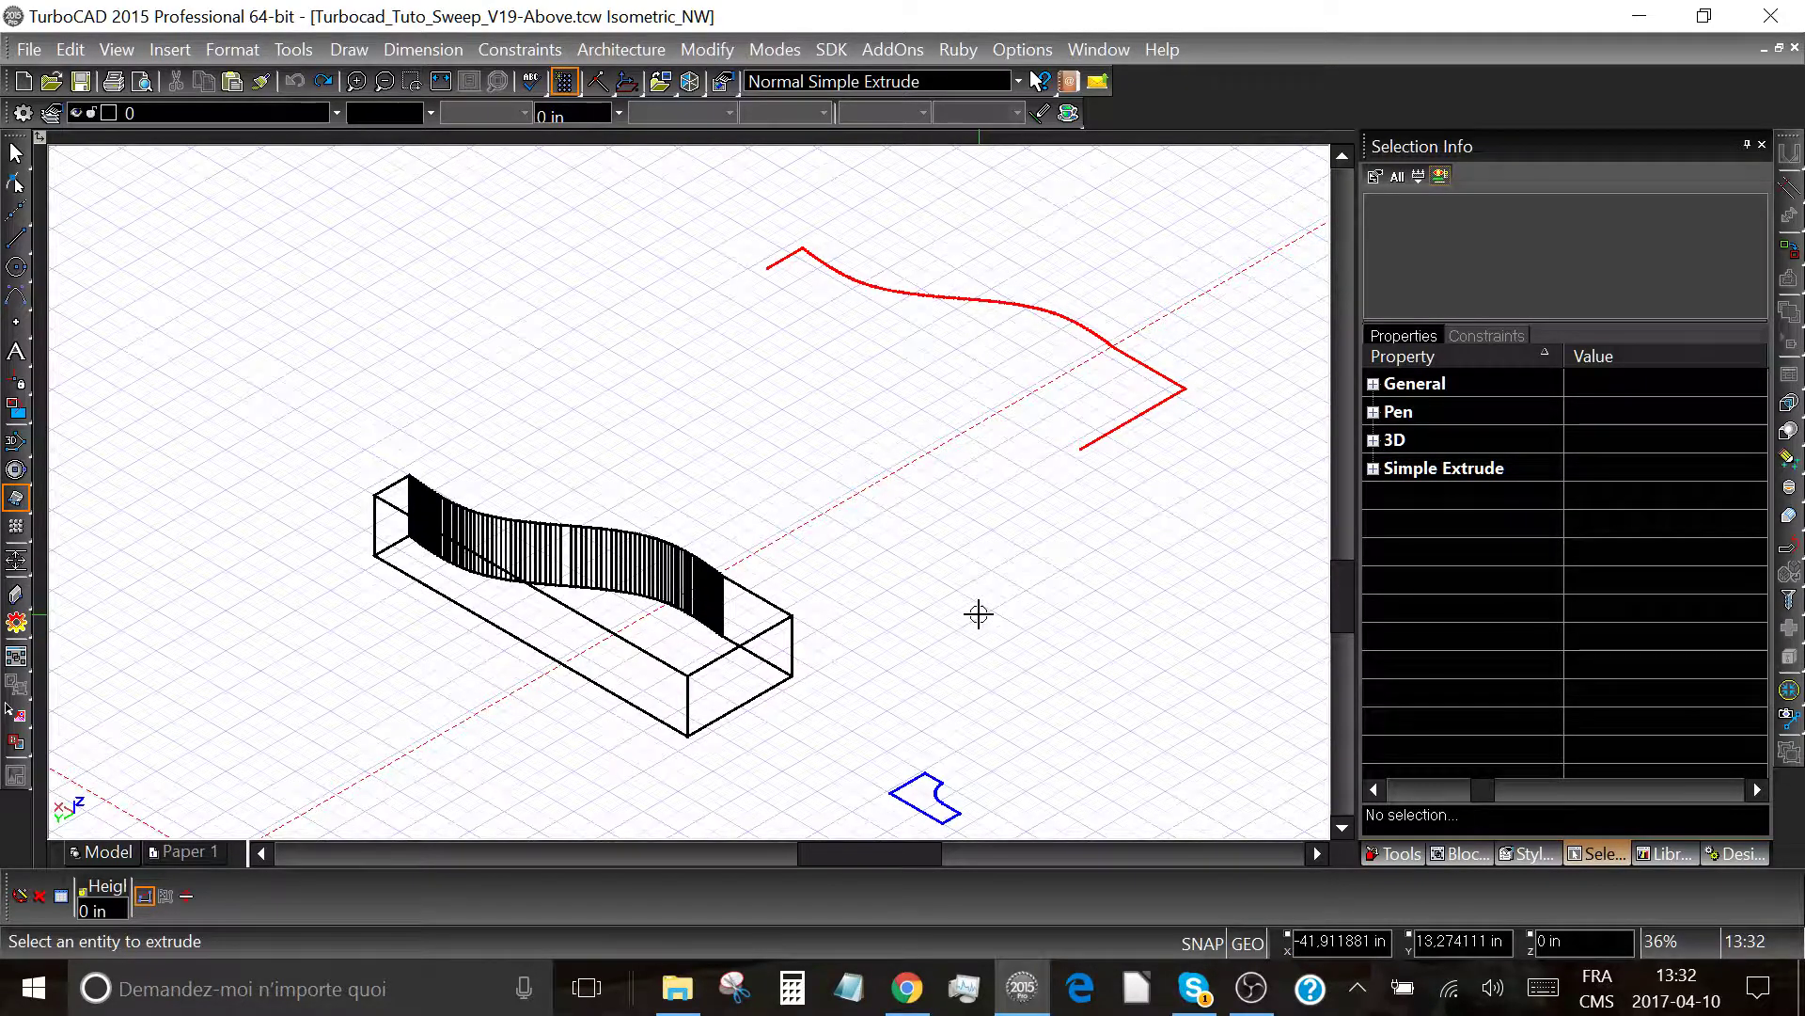
{"action": "middle_click_drag", "start_coordinate": [931, 620], "coordinate": [1225, 528], "text": "shift"}
{"action": "left_click_drag", "start_coordinate": [1346, 555], "coordinate": [1342, 605]}
{"action": "middle_click_drag", "start_coordinate": [838, 517], "coordinate": [743, 526], "text": "shift"}
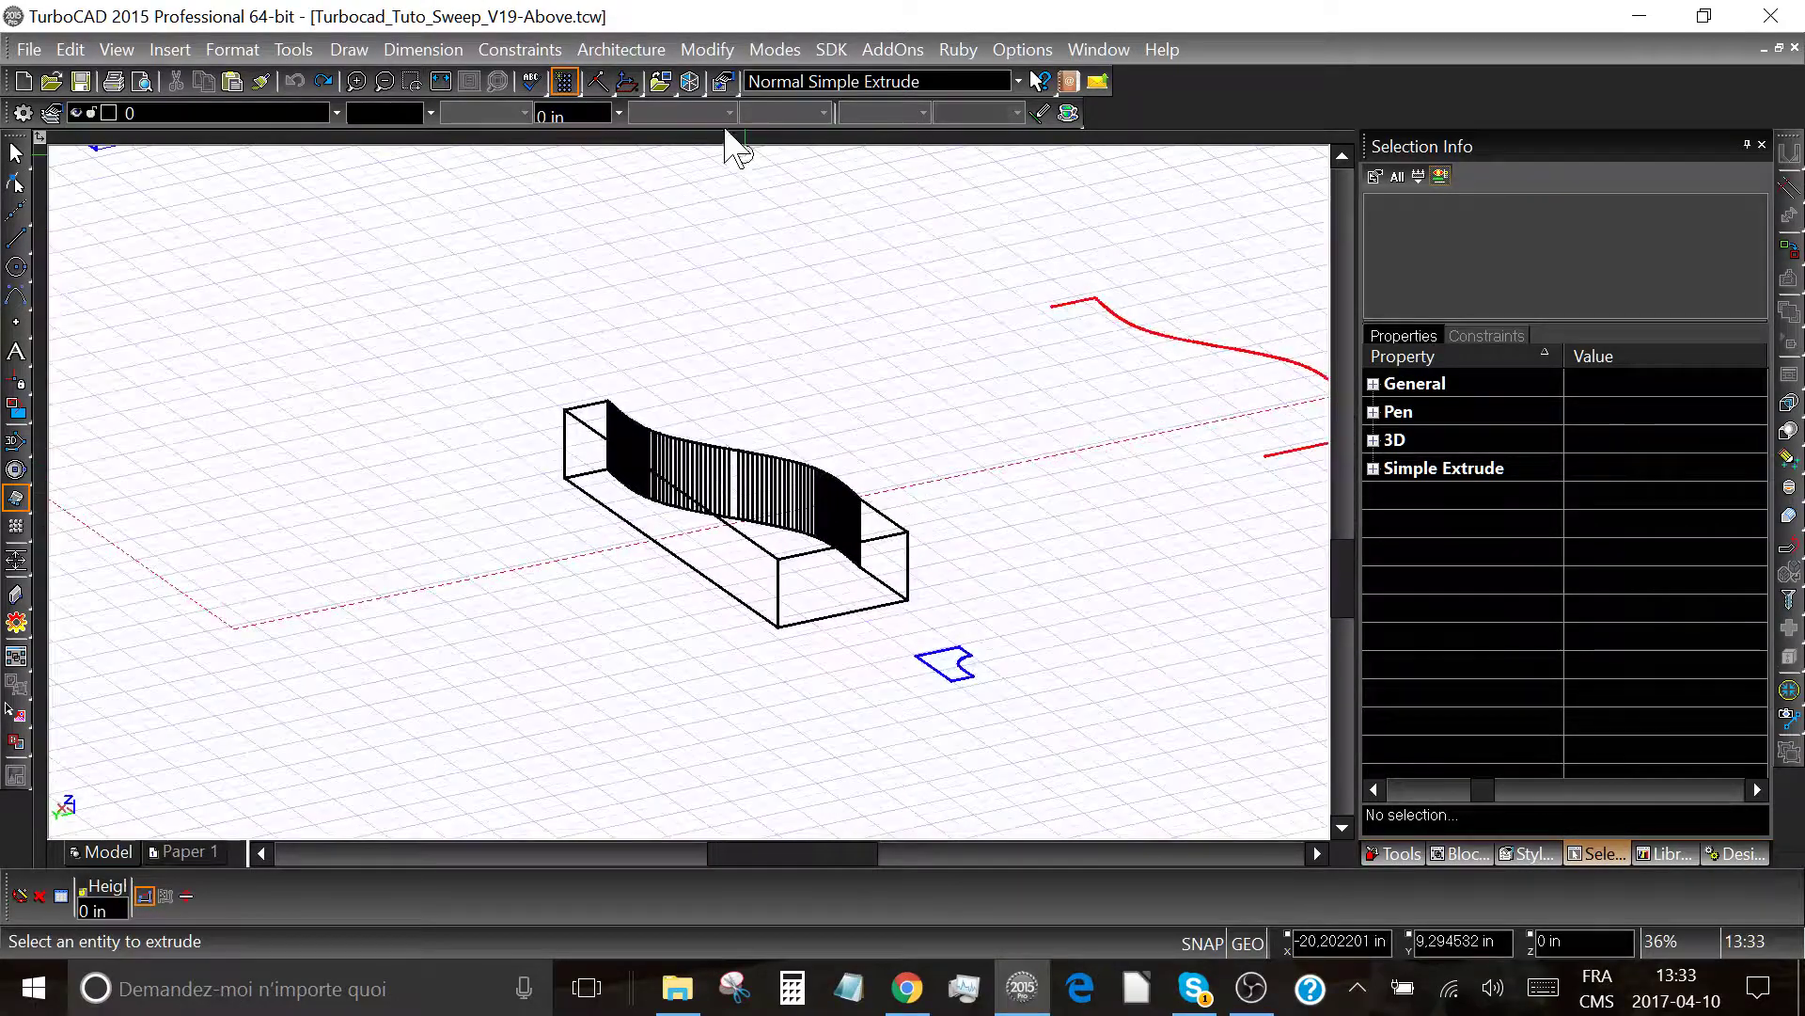
{"action": "left_click", "coordinate": [690, 81]}
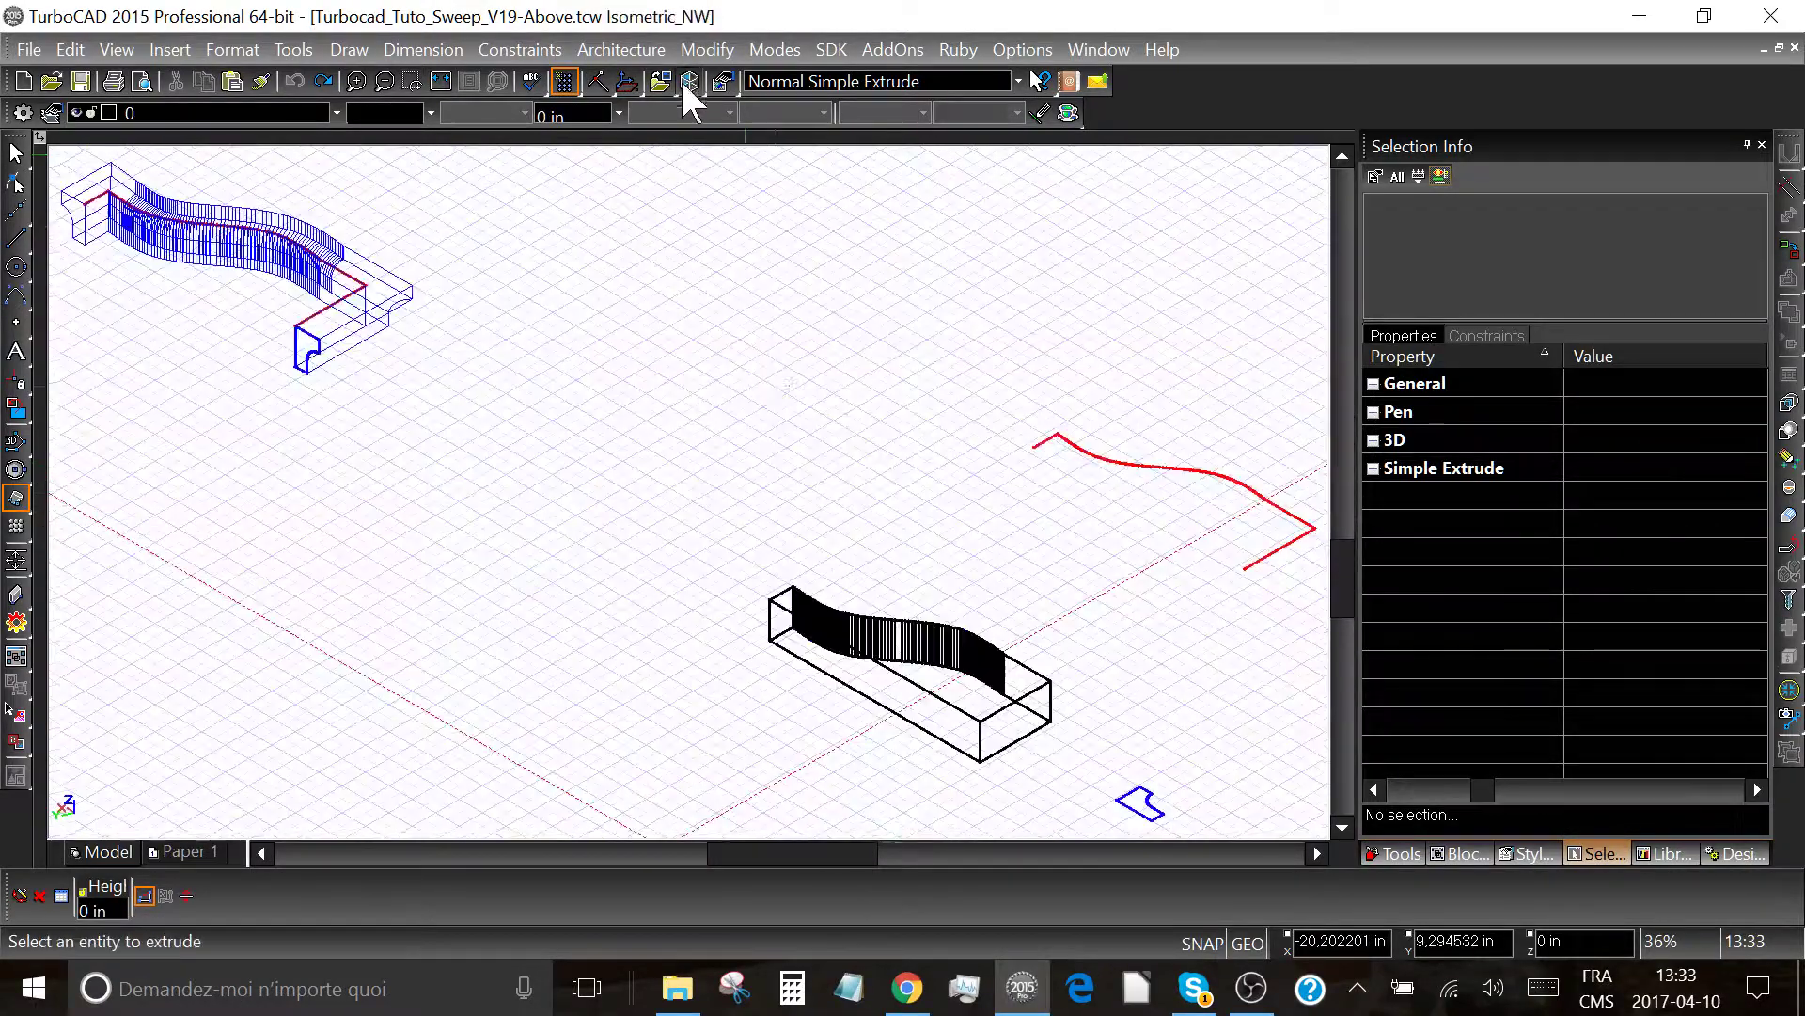
{"action": "left_click", "coordinate": [412, 81]}
{"action": "left_click", "coordinate": [707, 370]}
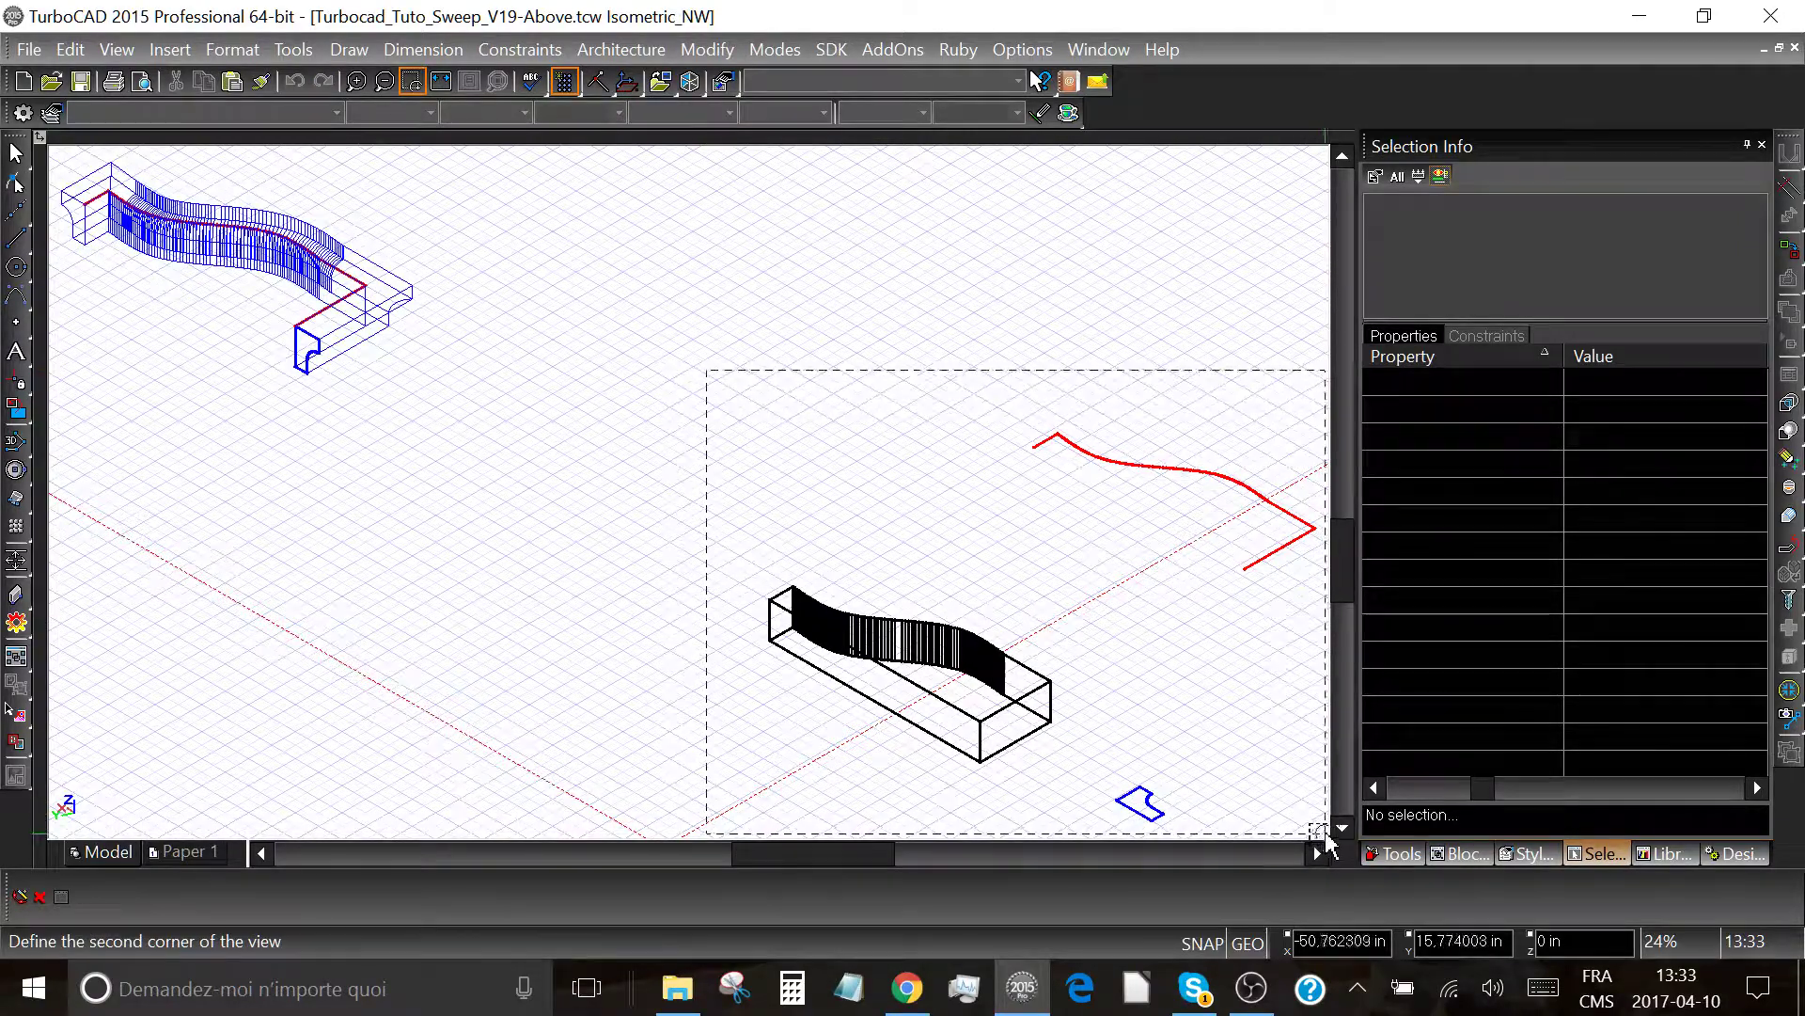
{"action": "left_click", "coordinate": [1326, 833]}
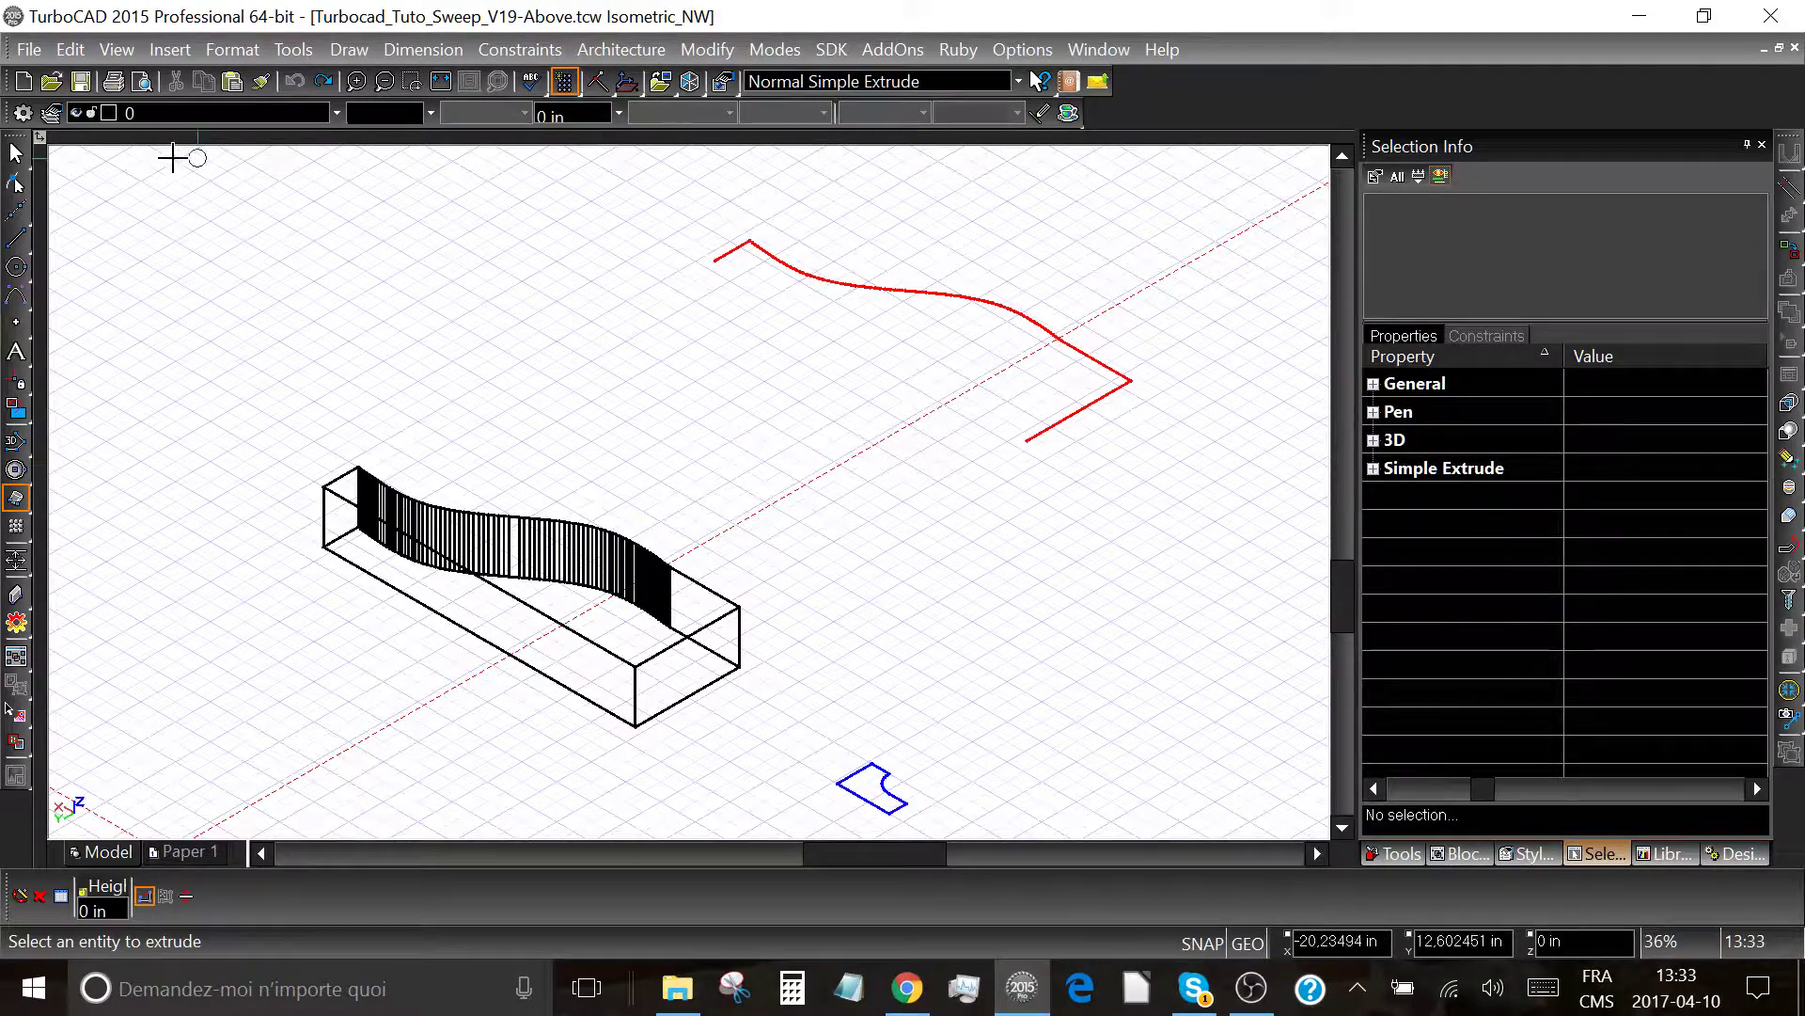
{"action": "left_click", "coordinate": [15, 153]}
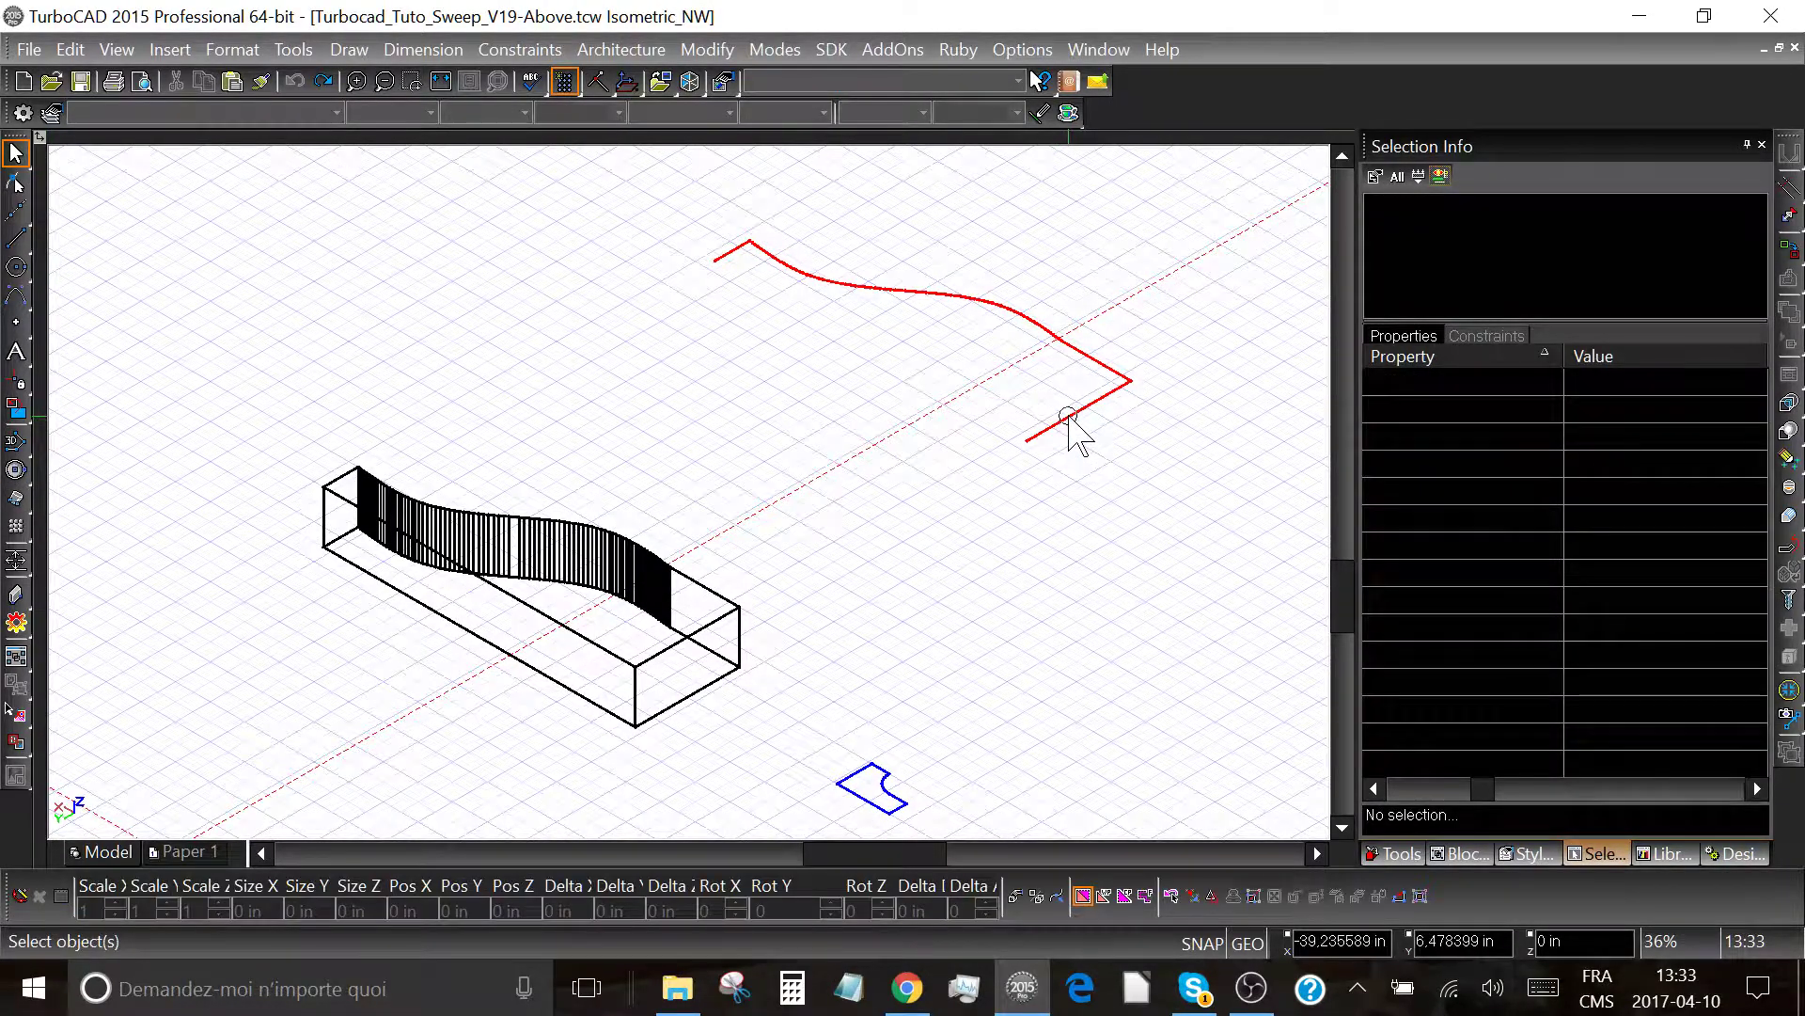
Move the red sweep path polyline by its reference-point endpoint onto the slab's near upper corner.
{"action": "left_click", "coordinate": [1068, 415]}
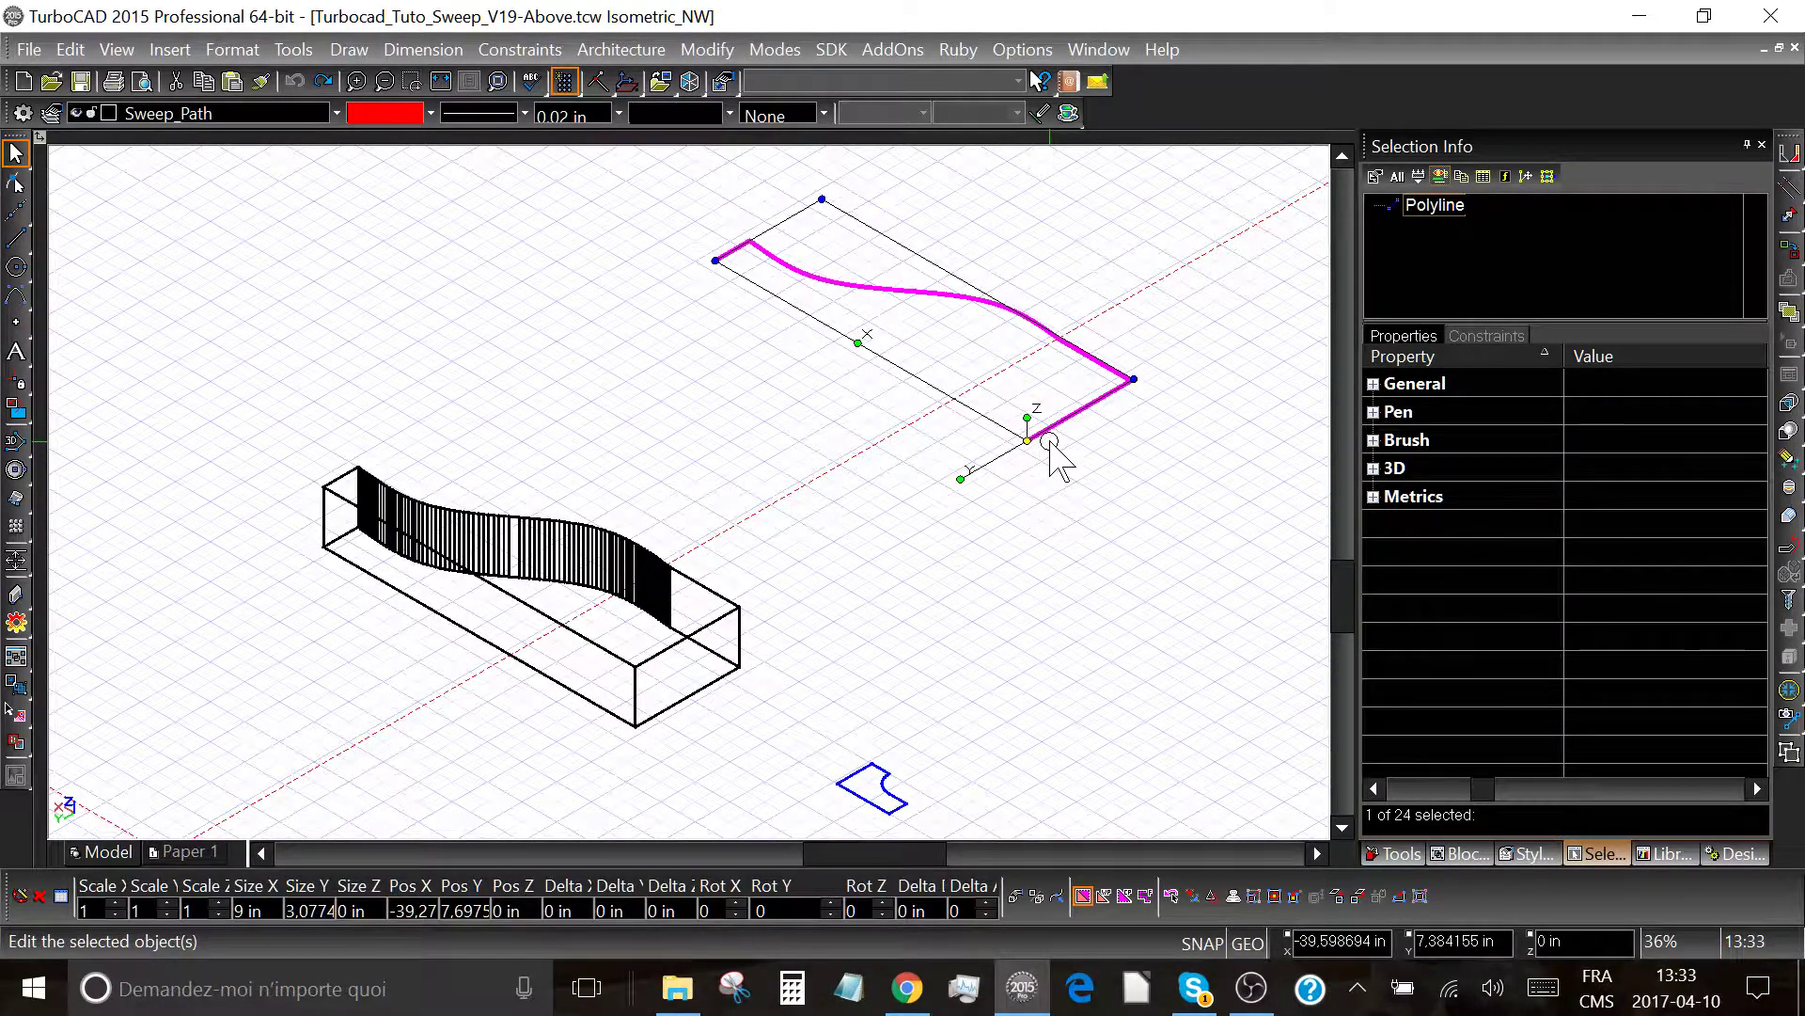
{"action": "left_click", "coordinate": [1392, 854]}
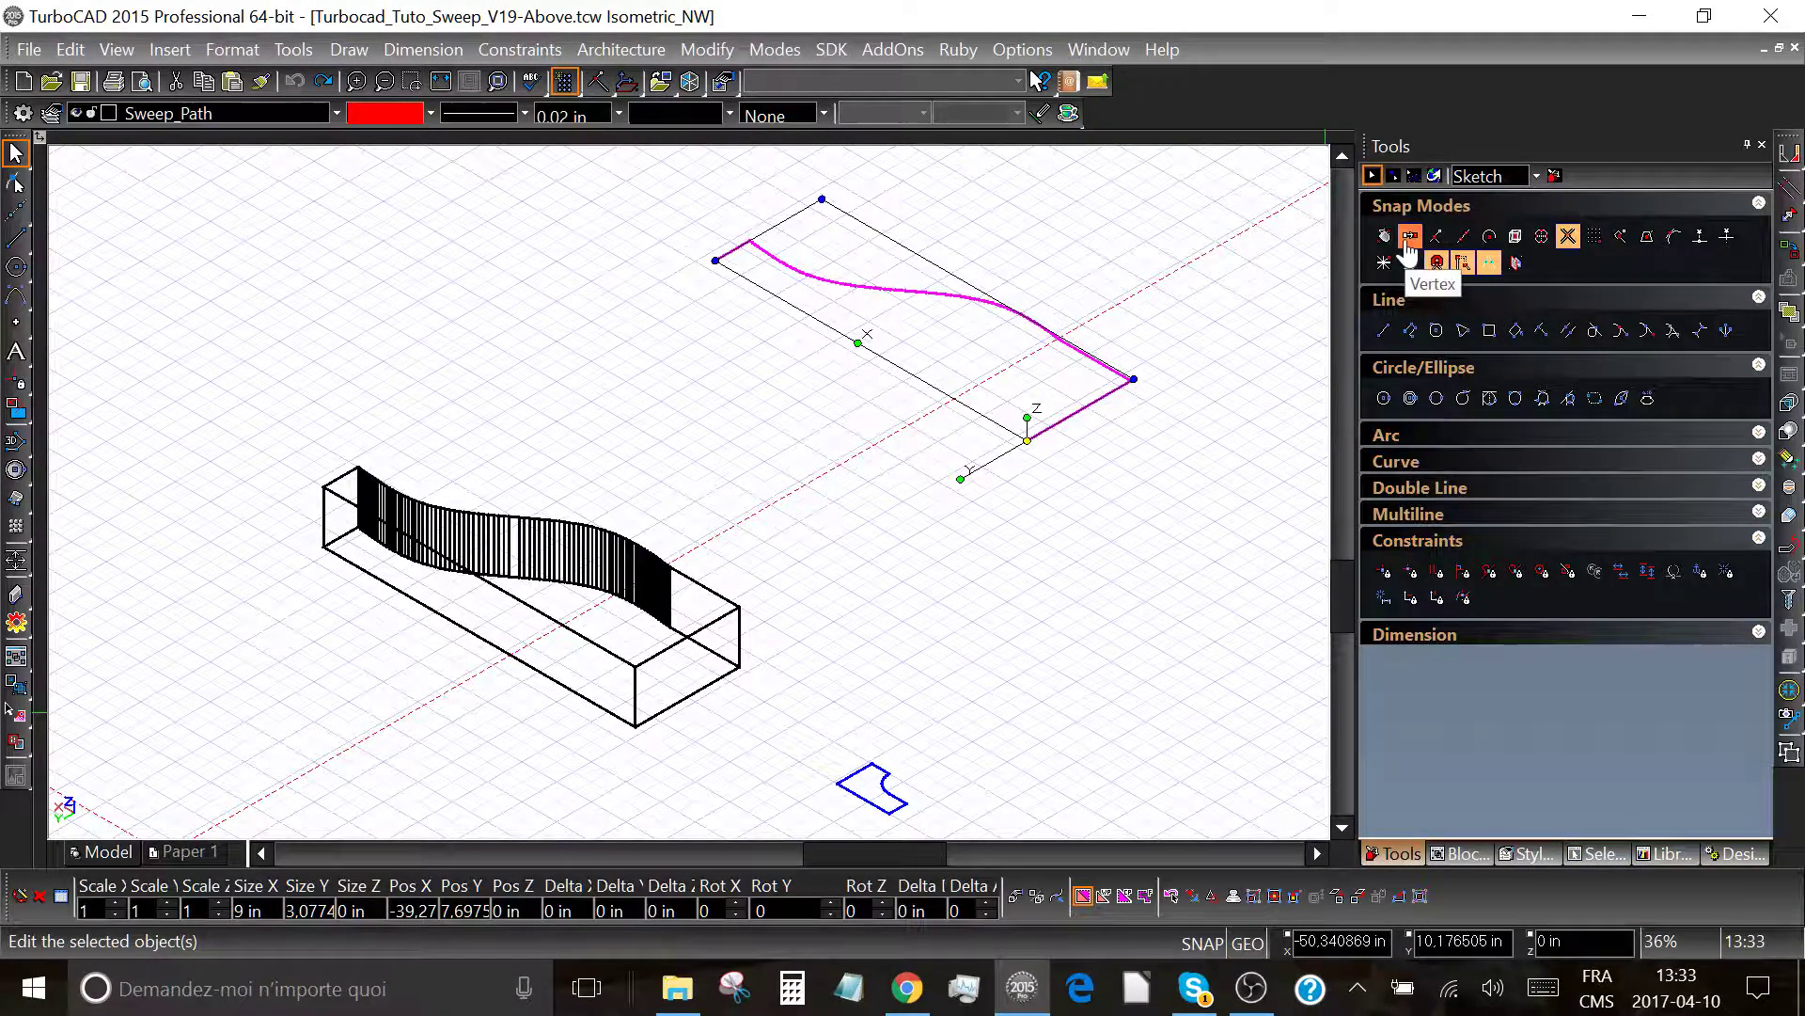
{"action": "left_click", "coordinate": [1568, 247]}
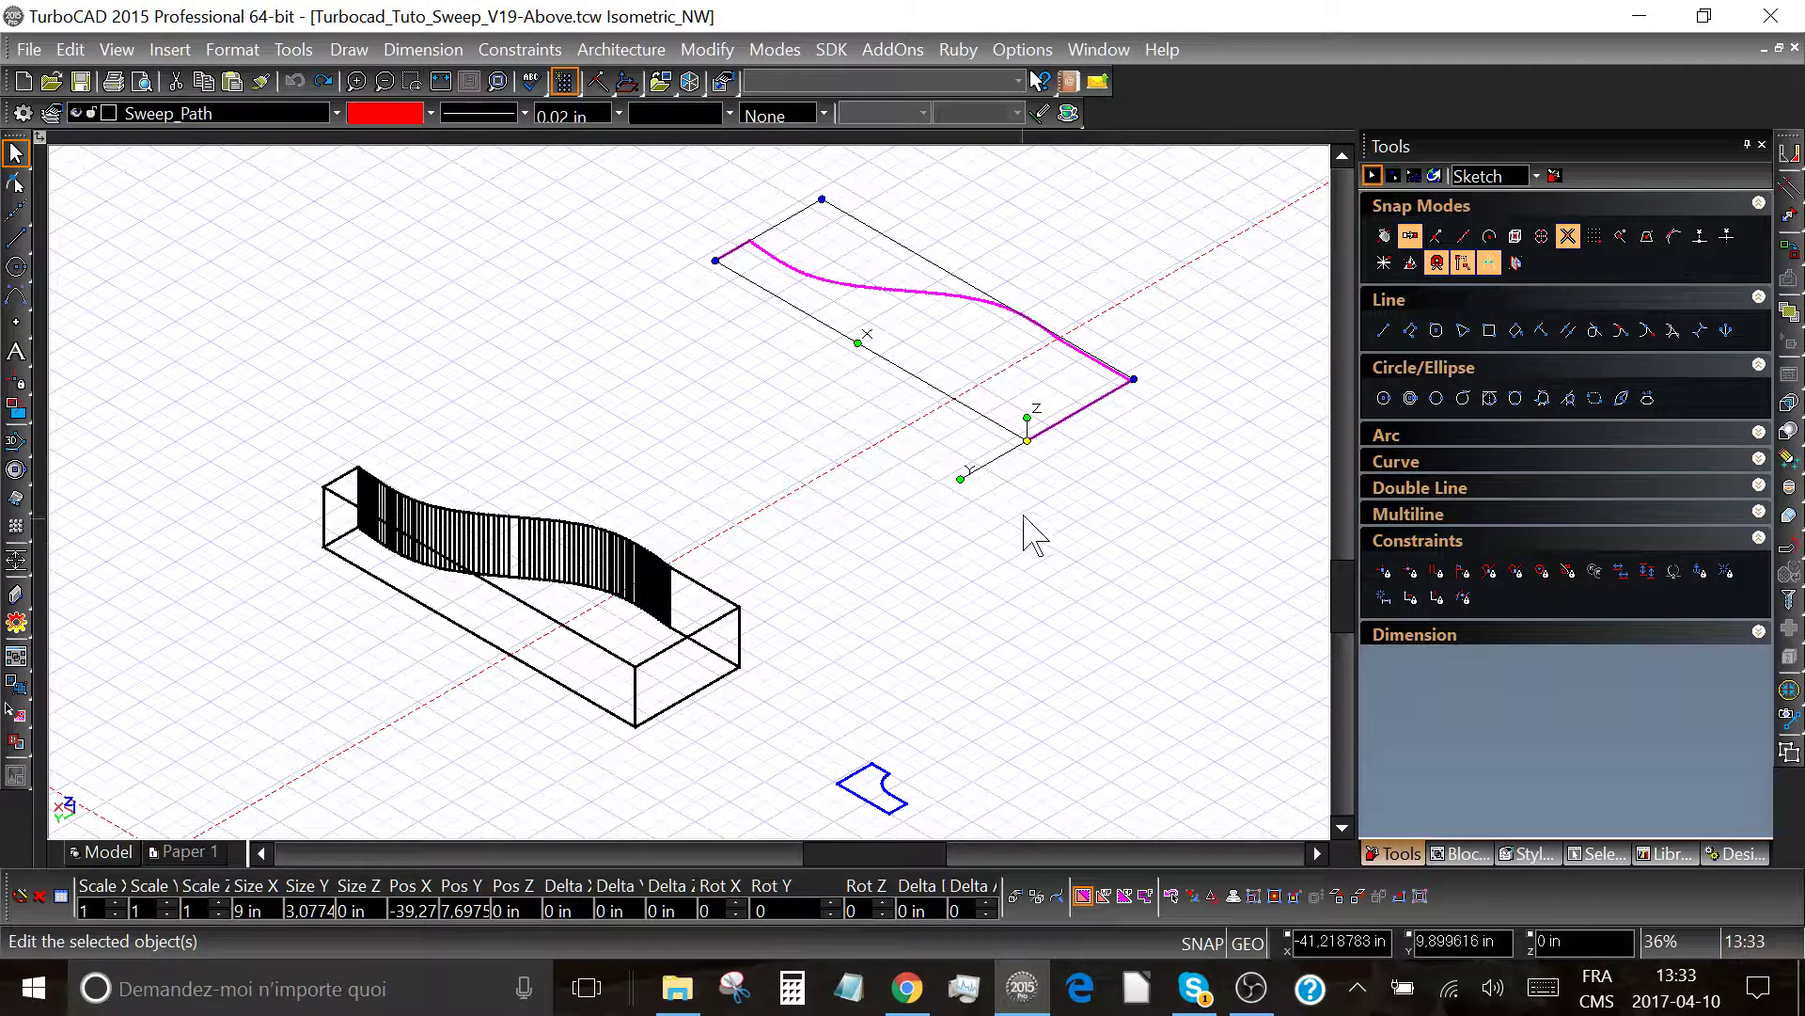
{"action": "left_click", "coordinate": [1026, 439]}
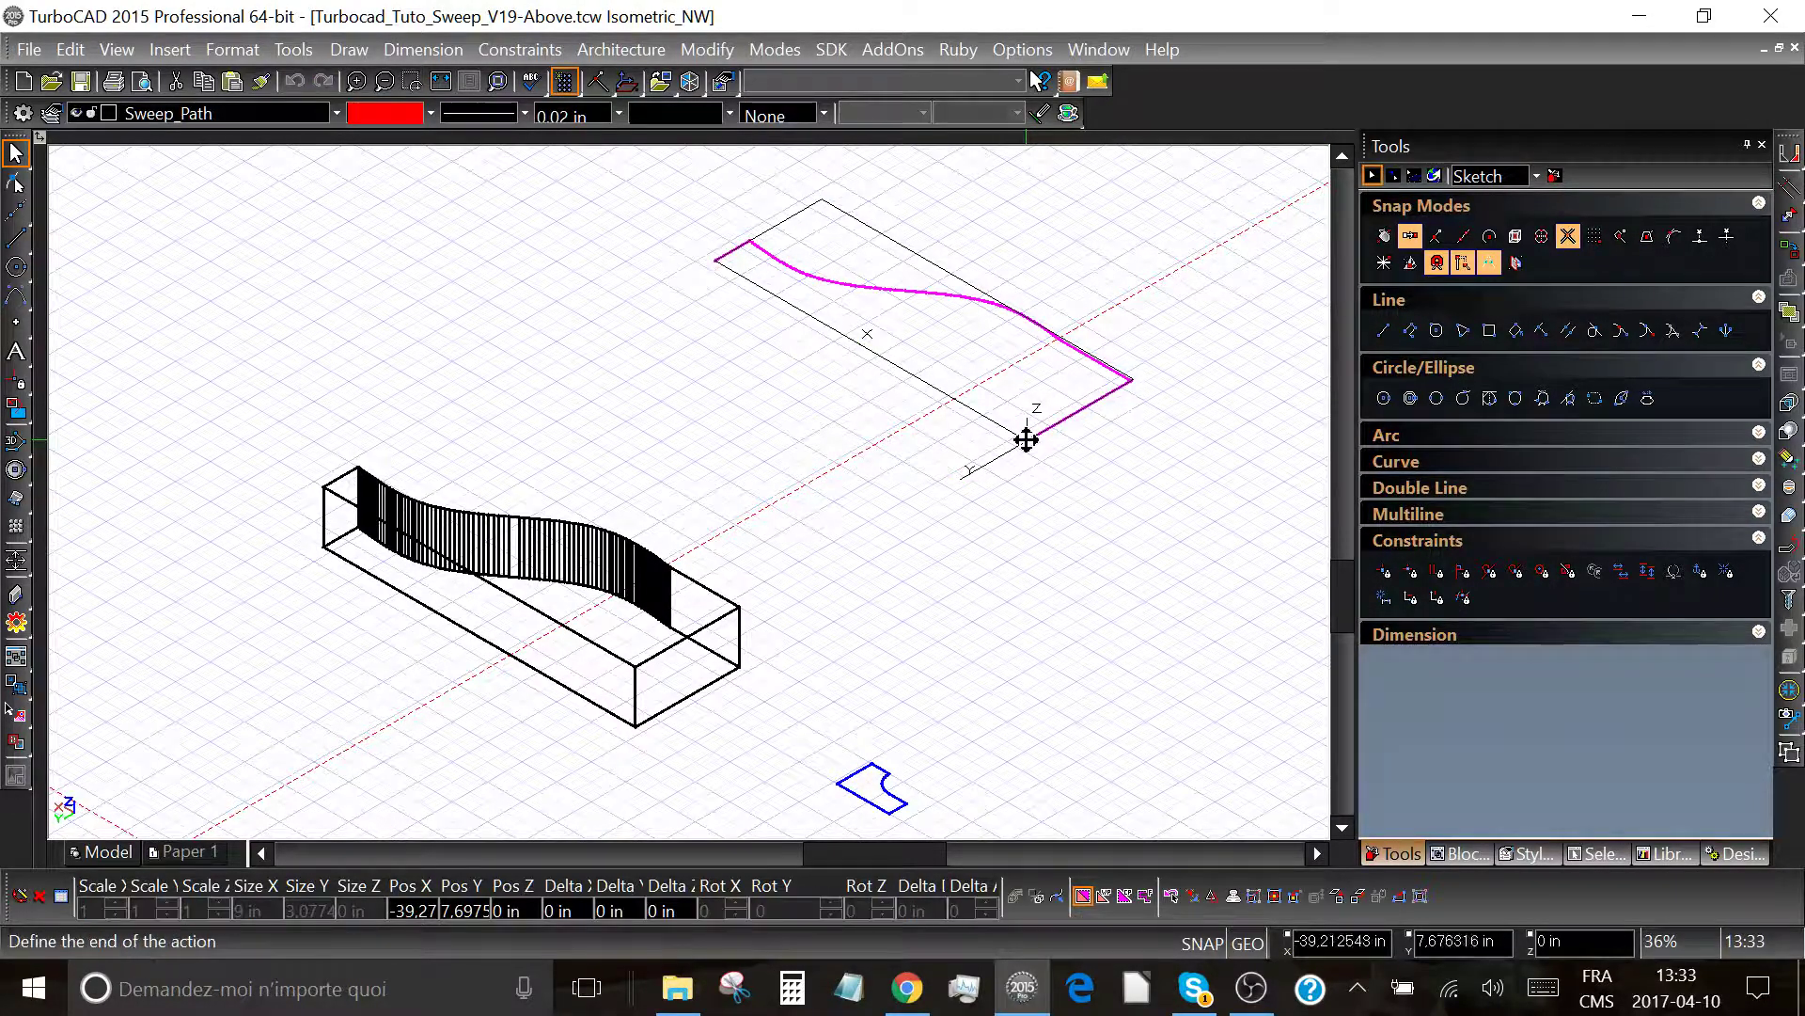
{"action": "left_click", "coordinate": [635, 662]}
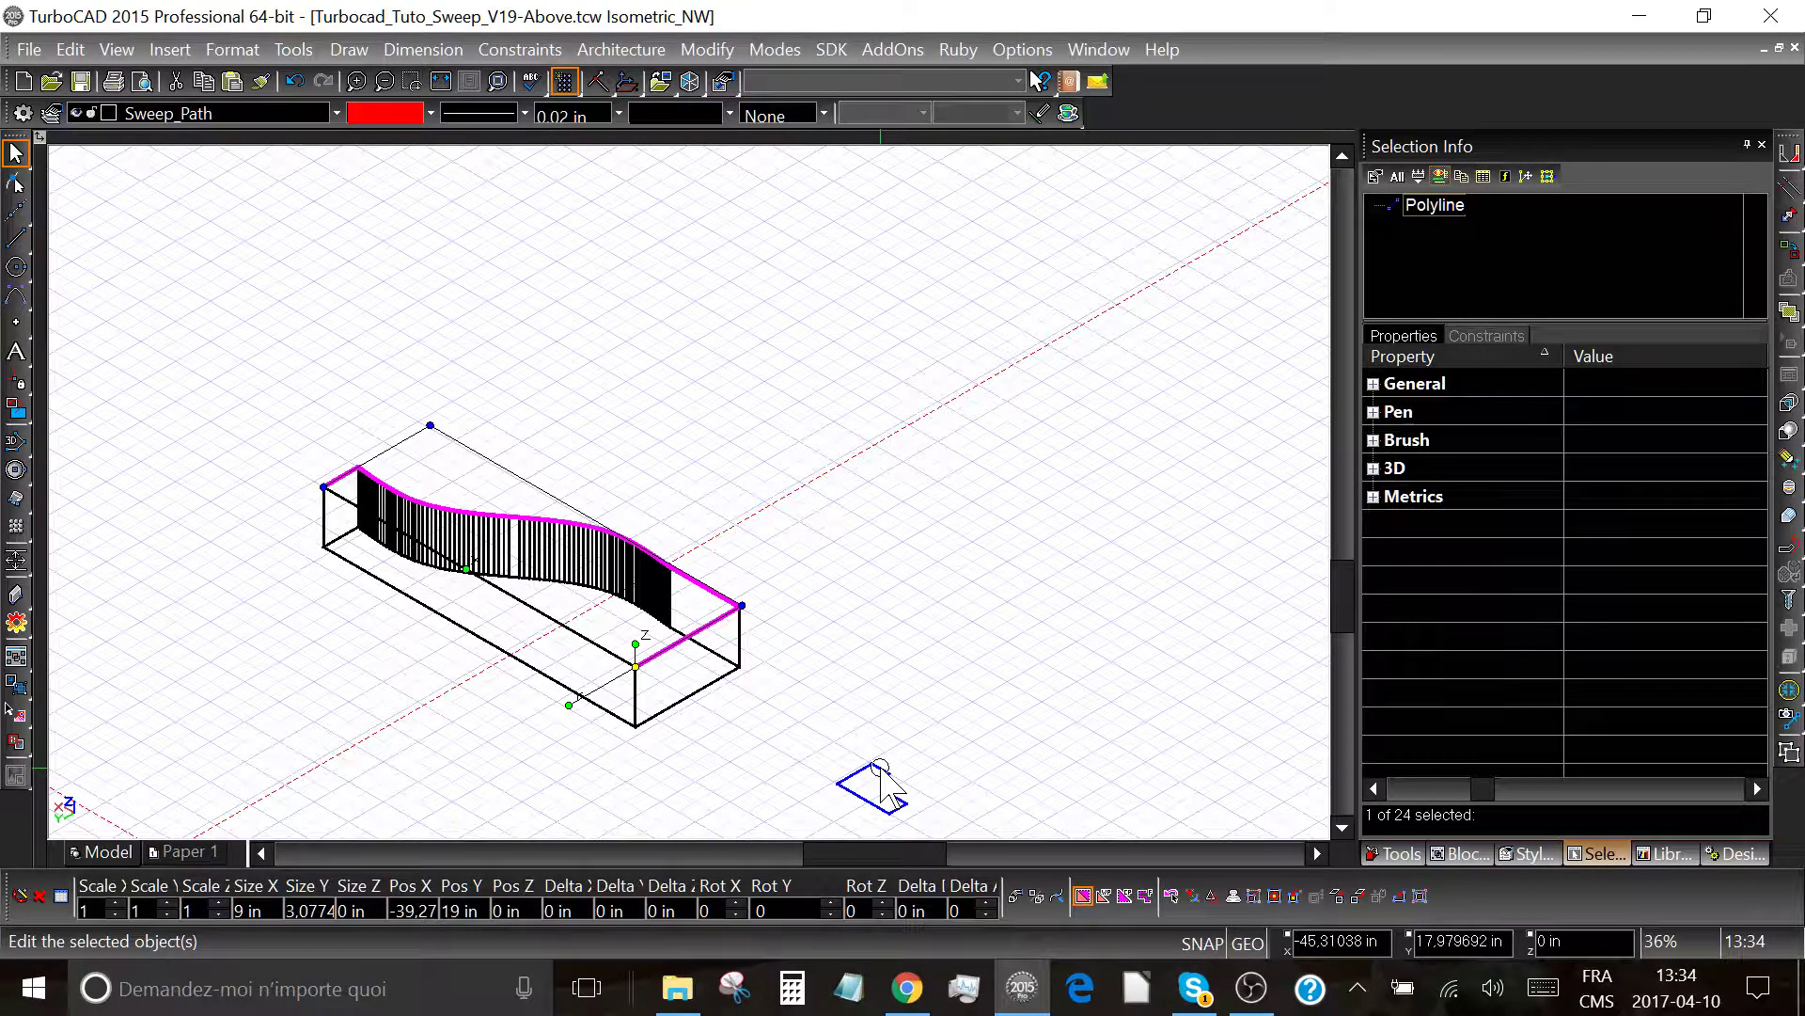
Move the blue molding profile by its reference corner onto the sweep path's endpoint at the slab's near upper corner.
{"action": "mouse_move", "coordinate": [898, 790]}
{"action": "left_mouse_down"}
{"action": "mouse_move", "coordinate": [844, 780]}
{"action": "mouse_move", "coordinate": [894, 795]}
{"action": "left_mouse_up"}
{"action": "mouse_move", "coordinate": [892, 783]}
{"action": "left_mouse_down"}
{"action": "mouse_move", "coordinate": [898, 799]}
{"action": "mouse_move", "coordinate": [935, 791]}
{"action": "mouse_move", "coordinate": [879, 816]}
{"action": "mouse_move", "coordinate": [837, 783]}
{"action": "mouse_move", "coordinate": [901, 783]}
{"action": "mouse_move", "coordinate": [855, 776]}
{"action": "left_mouse_up"}
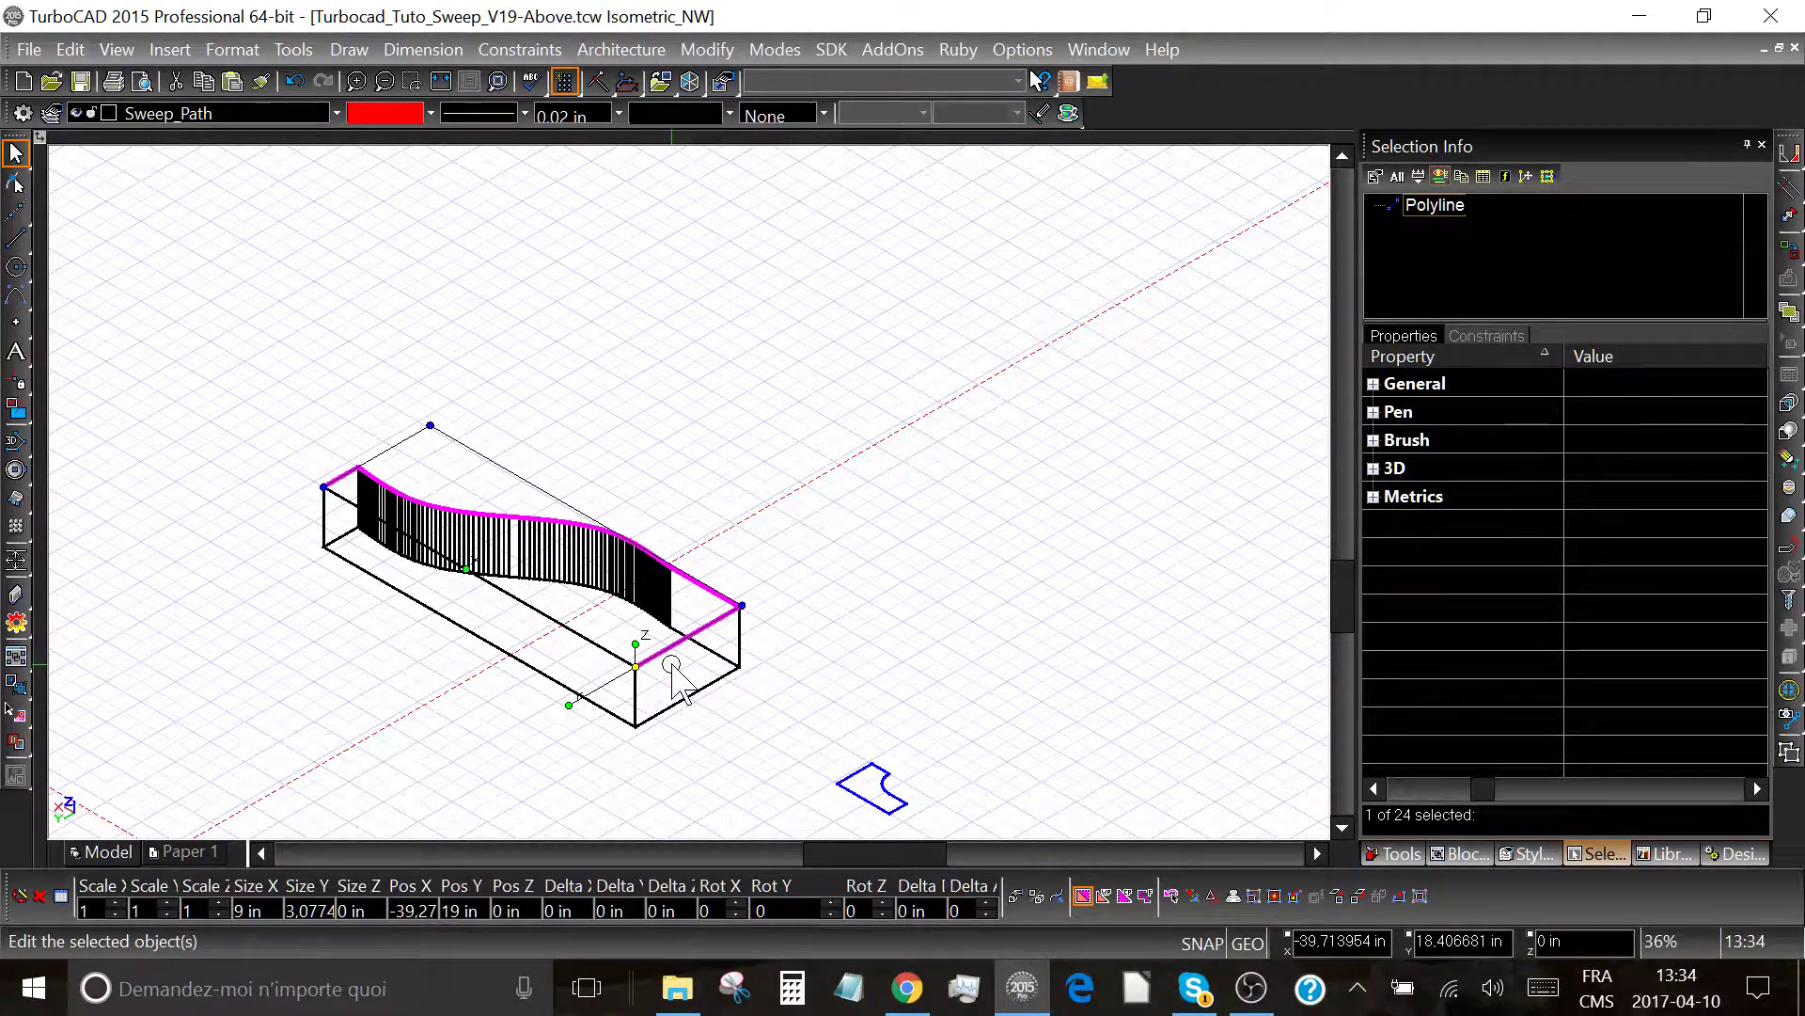
{"action": "left_click", "coordinate": [865, 786]}
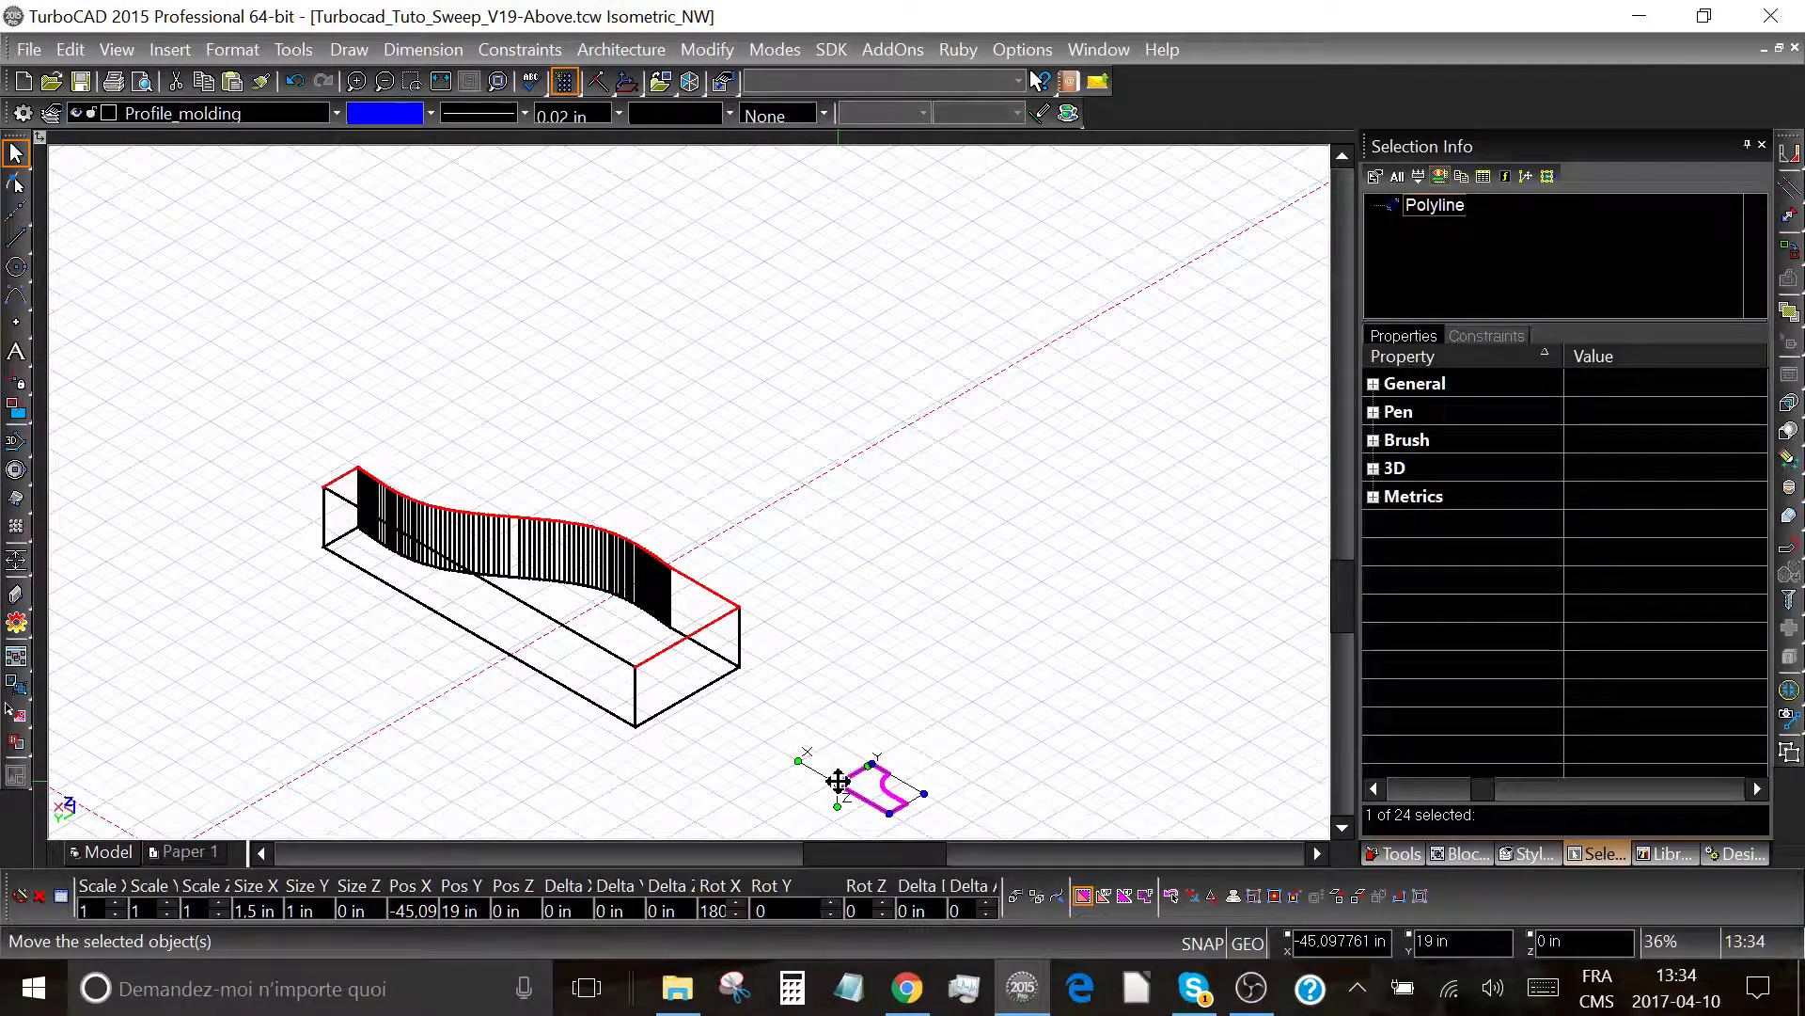
{"action": "left_click", "coordinate": [838, 781]}
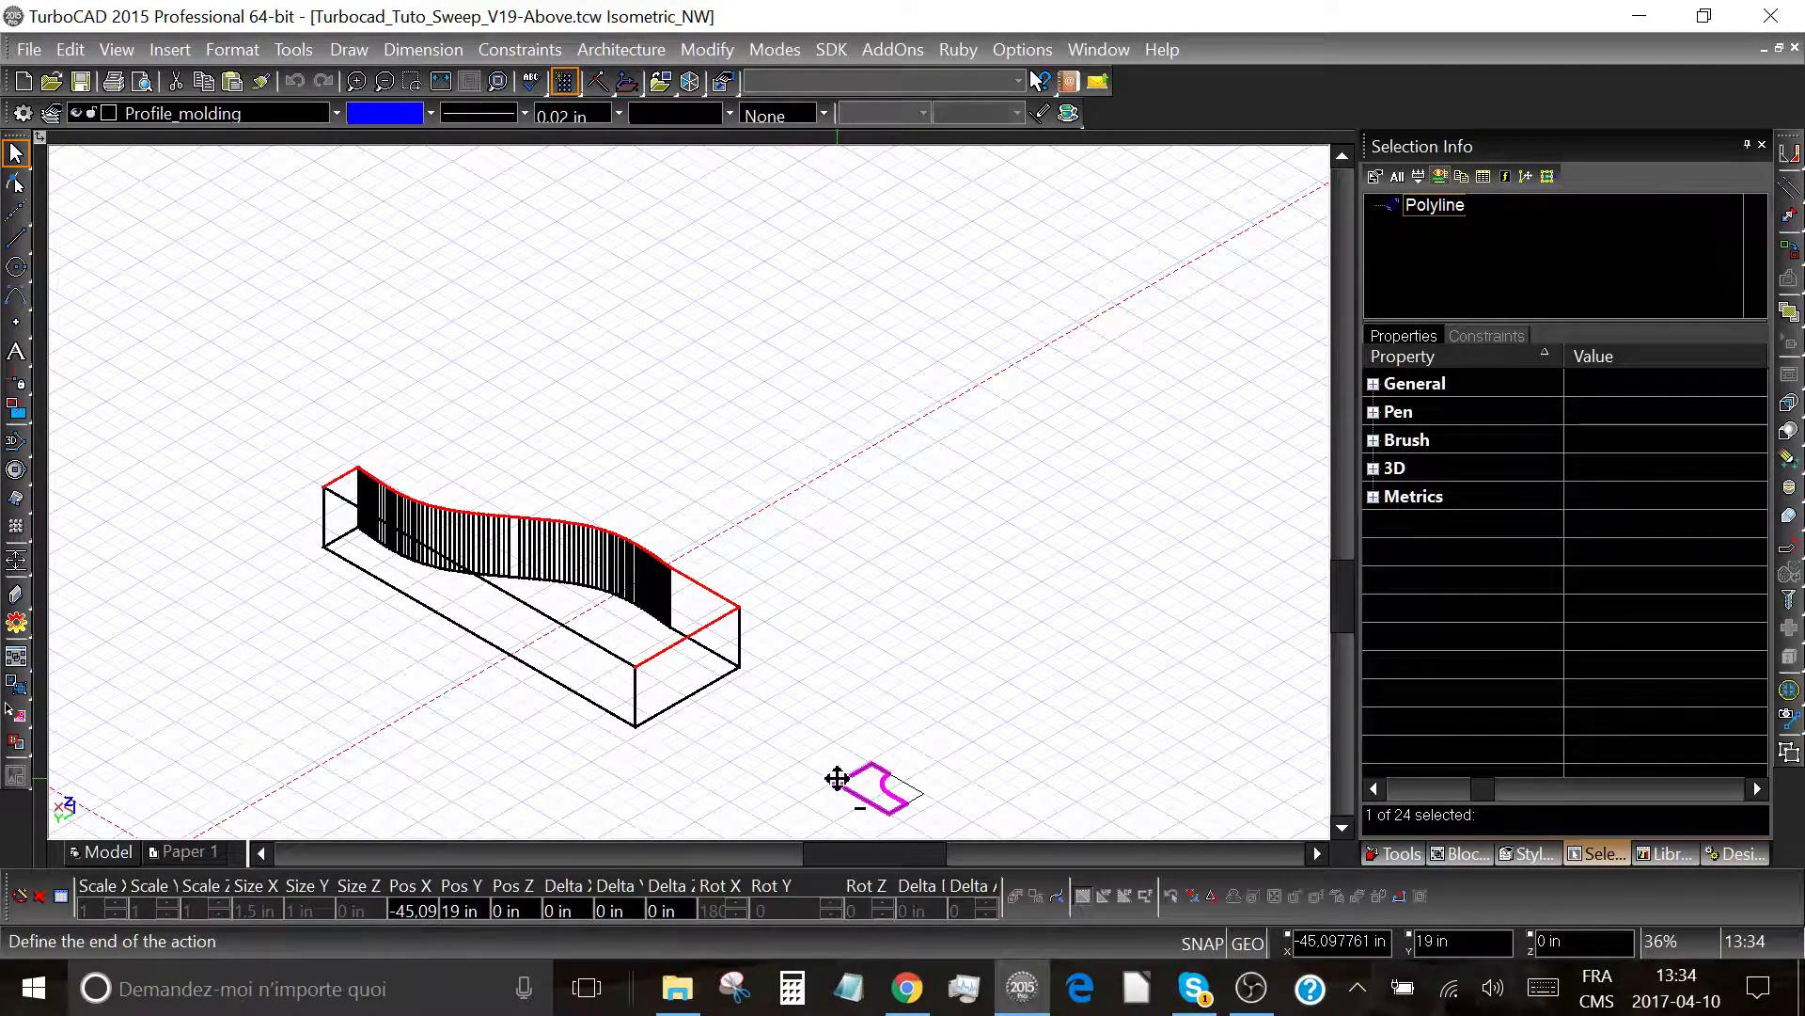
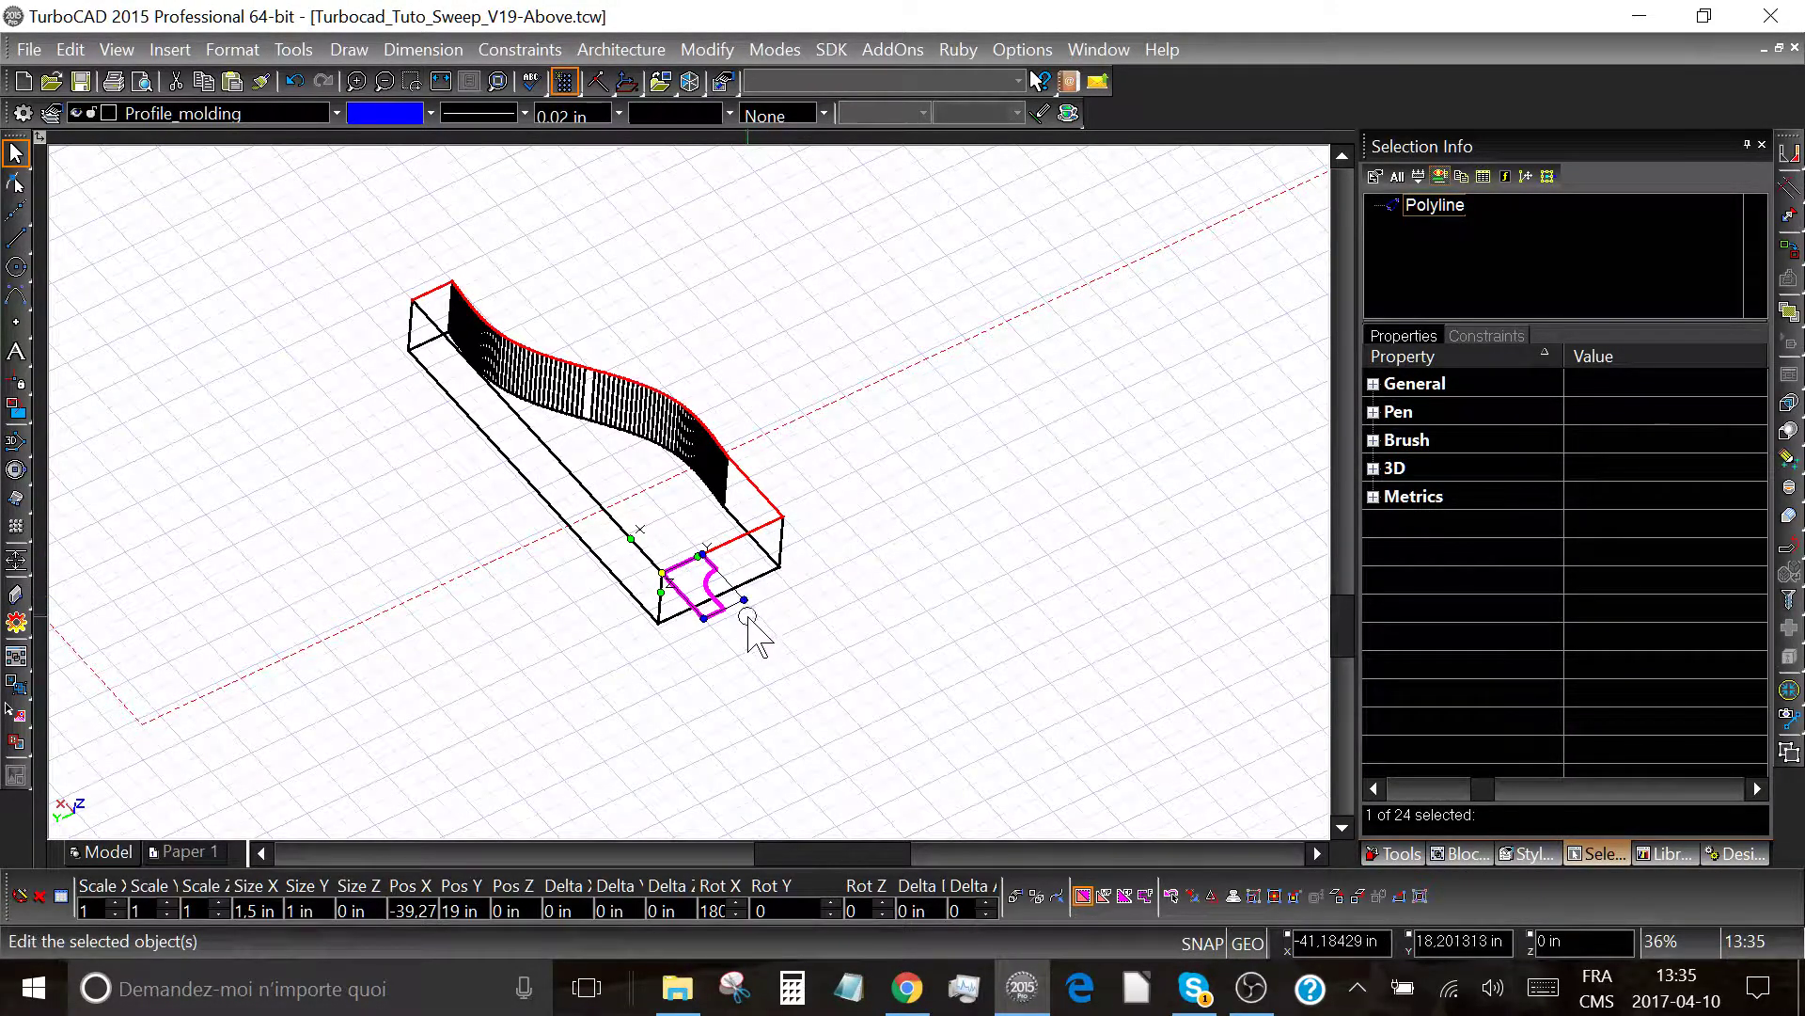
Try to rotate the molding profile freehand about its Z axis in the Isometric NW view.
{"action": "left_click", "coordinate": [681, 79]}
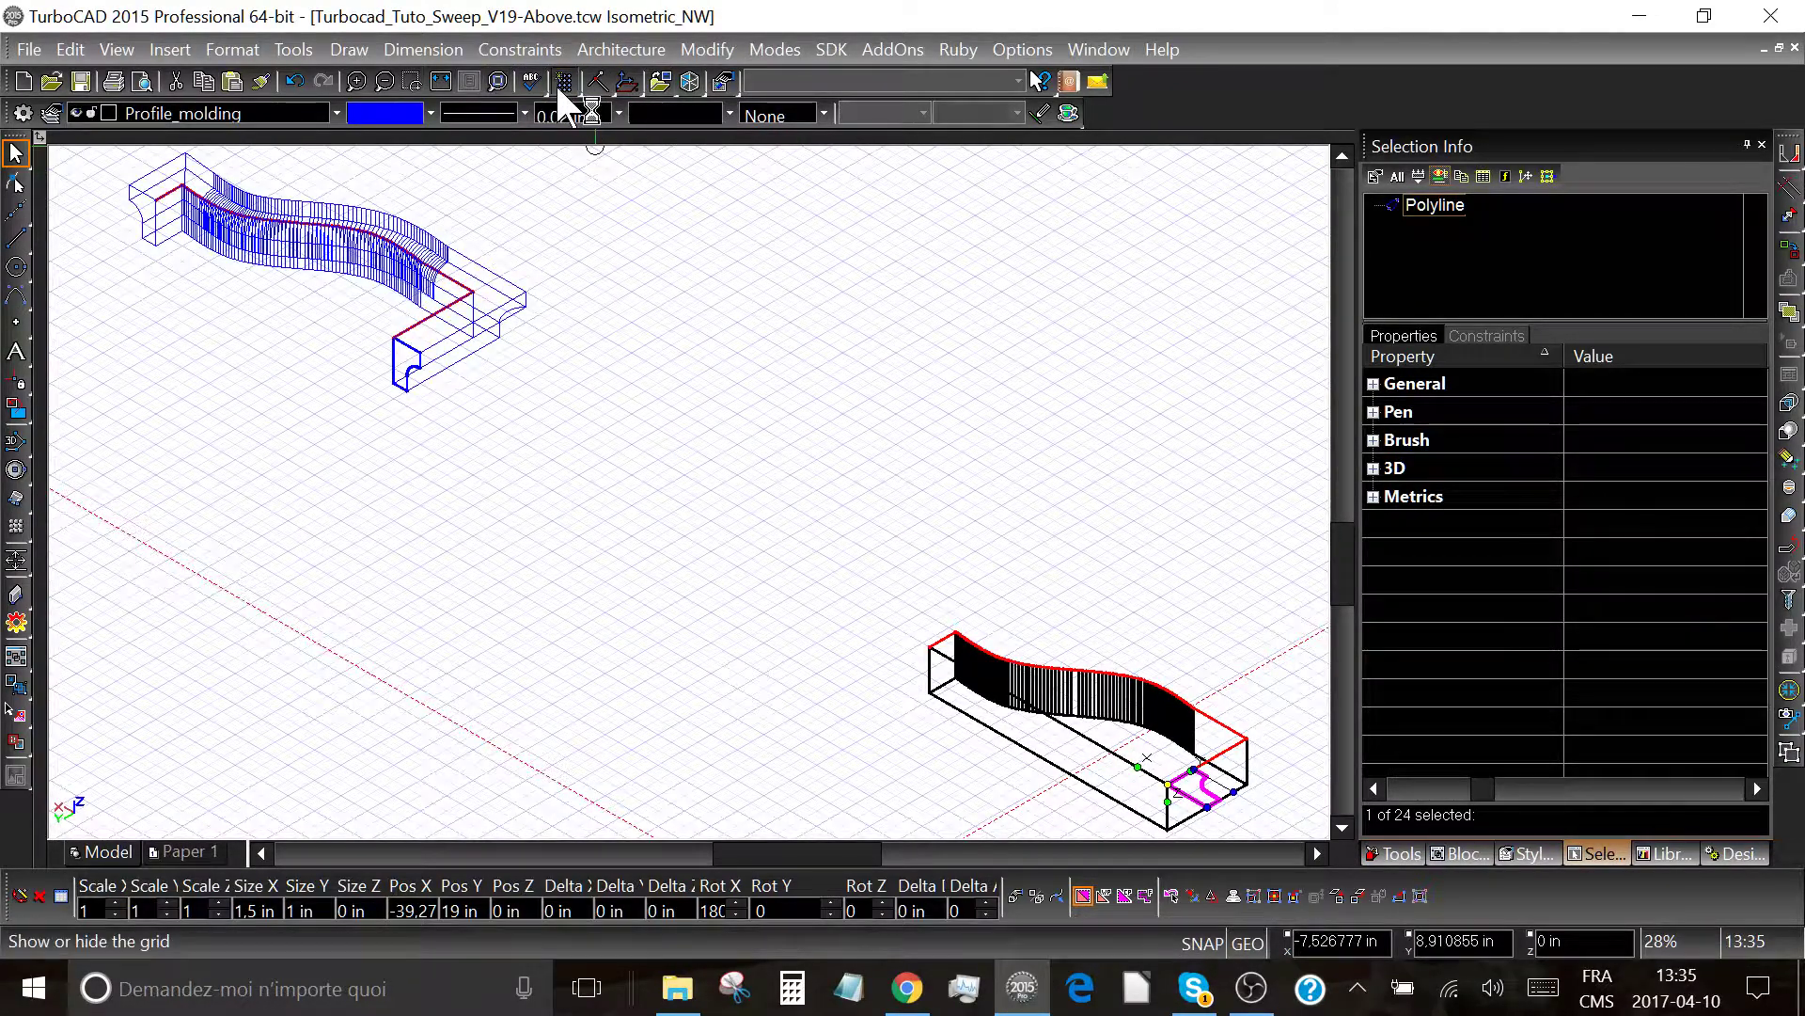
{"action": "left_click", "coordinate": [669, 86]}
{"action": "left_click", "coordinate": [410, 83]}
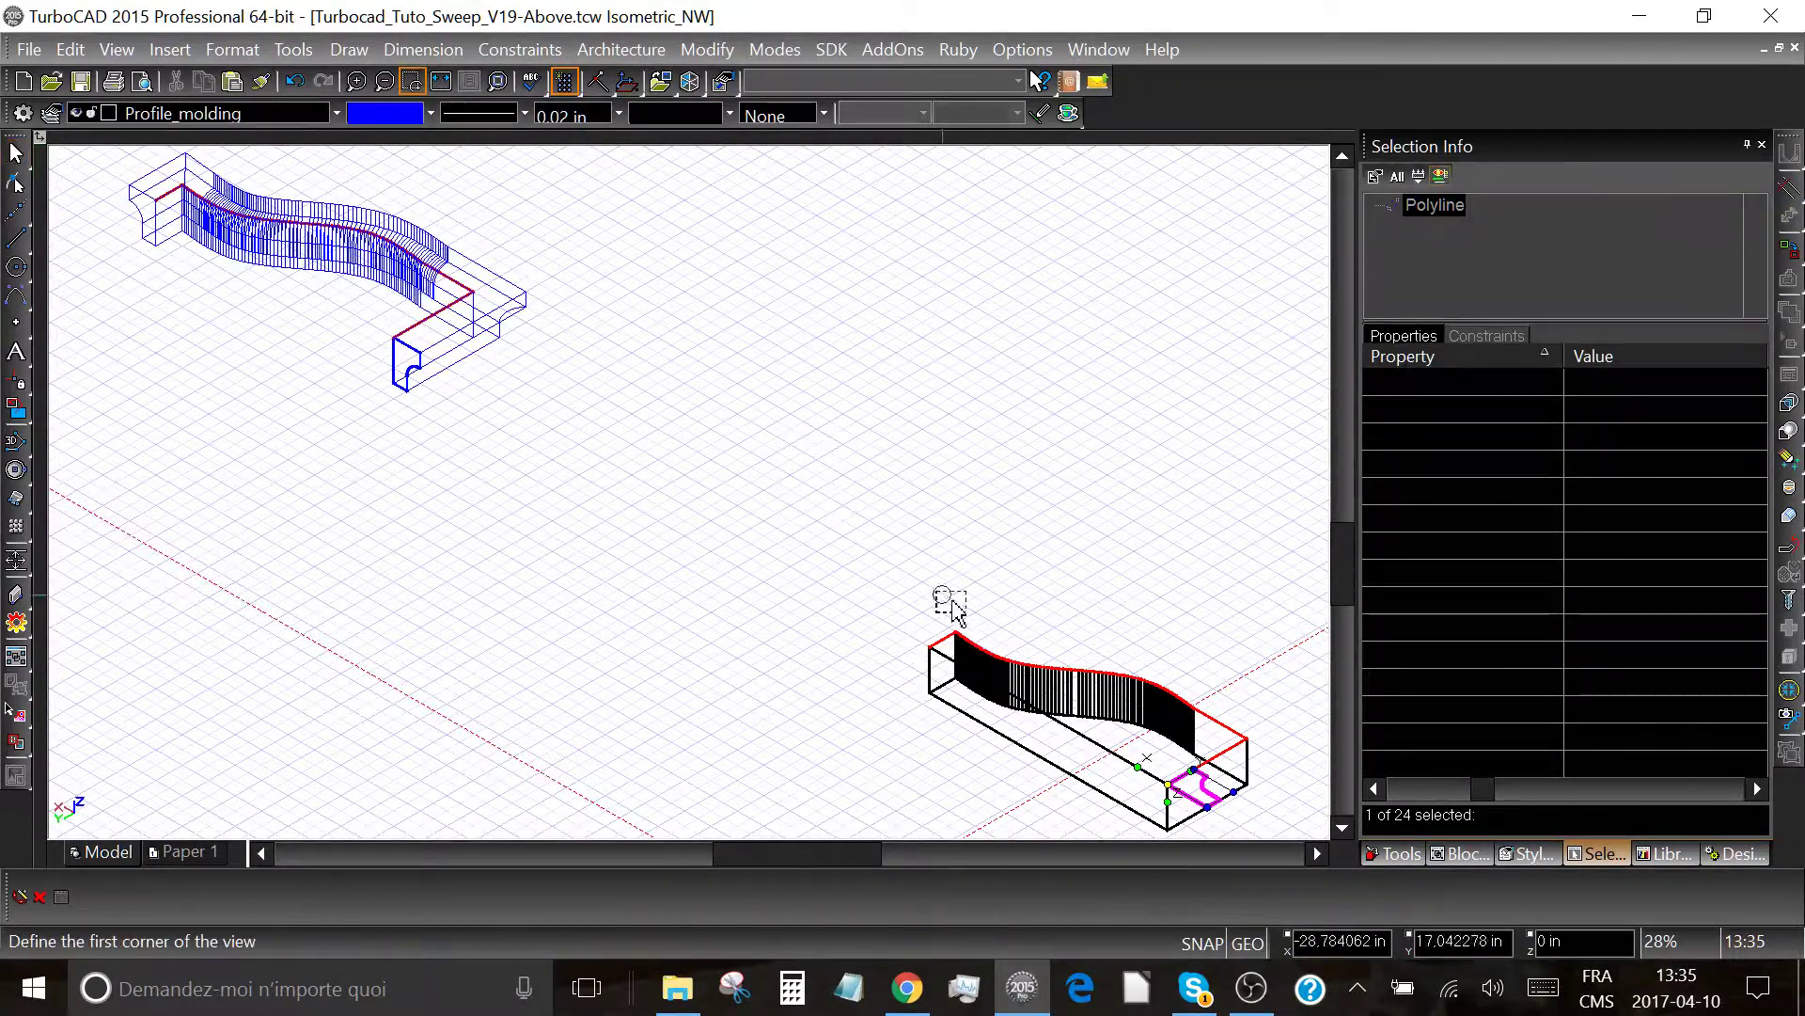
{"action": "left_click", "coordinate": [841, 571]}
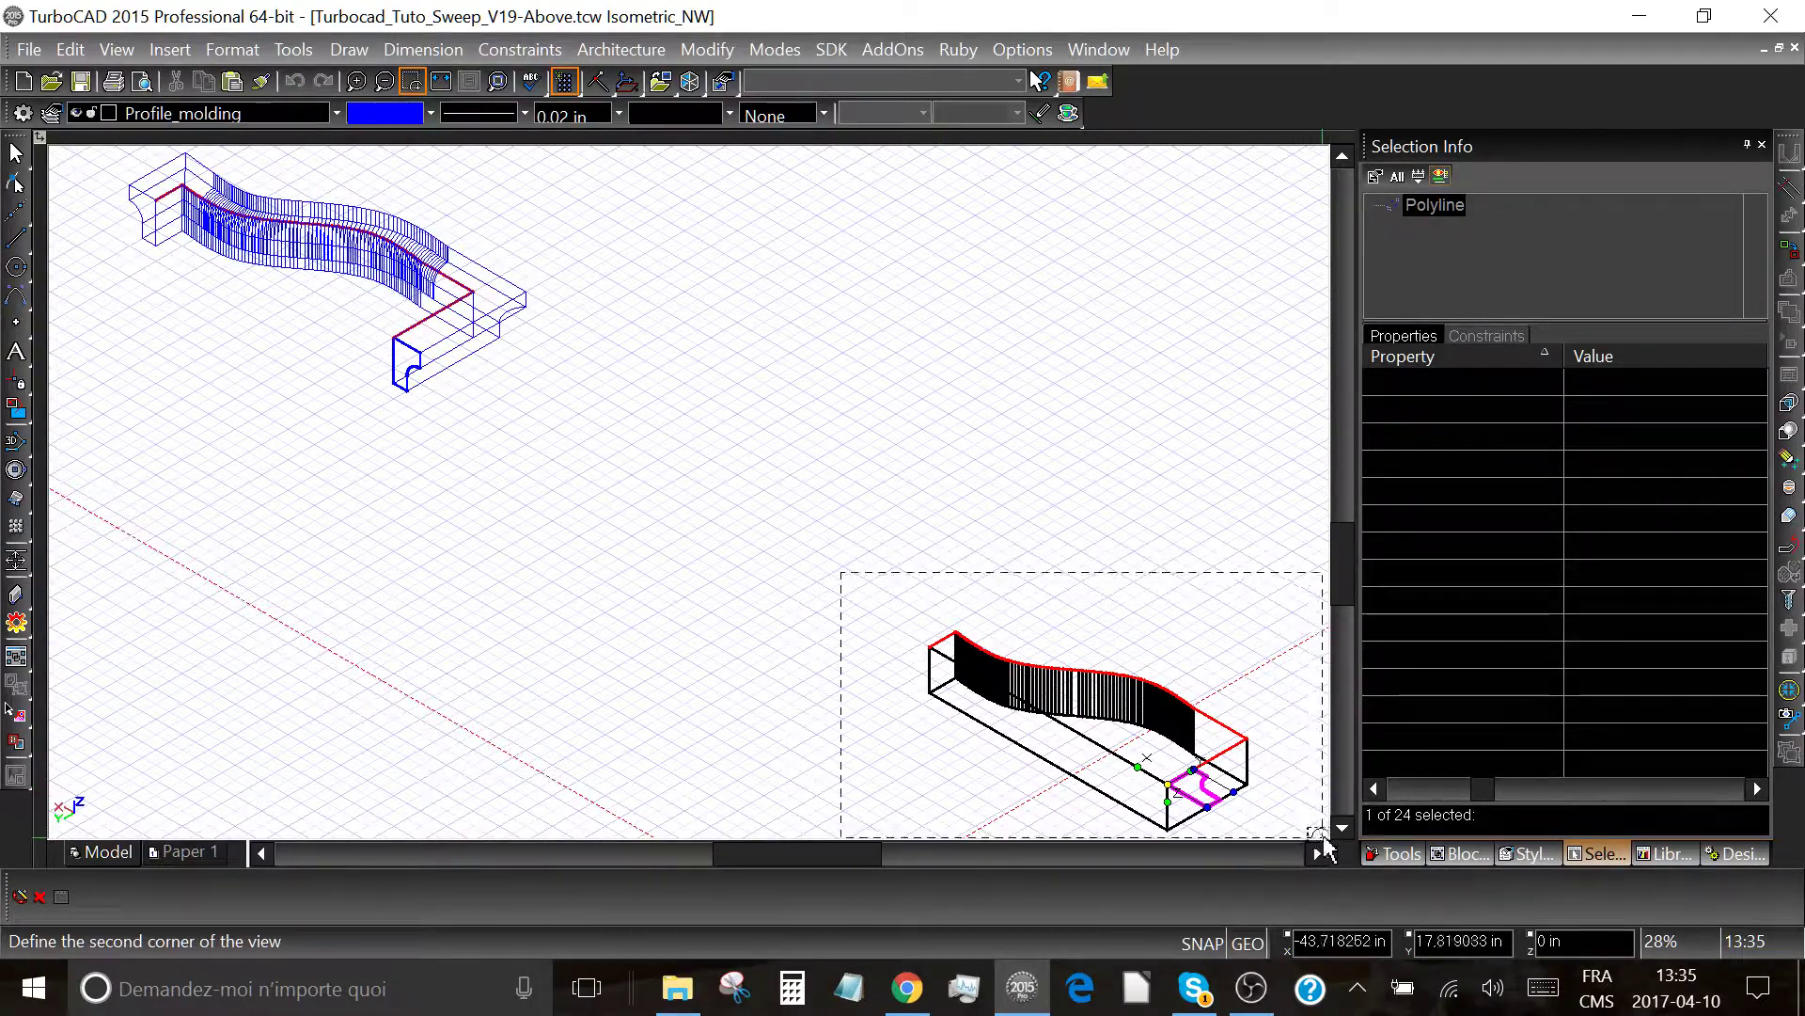
{"action": "left_click", "coordinate": [1322, 836]}
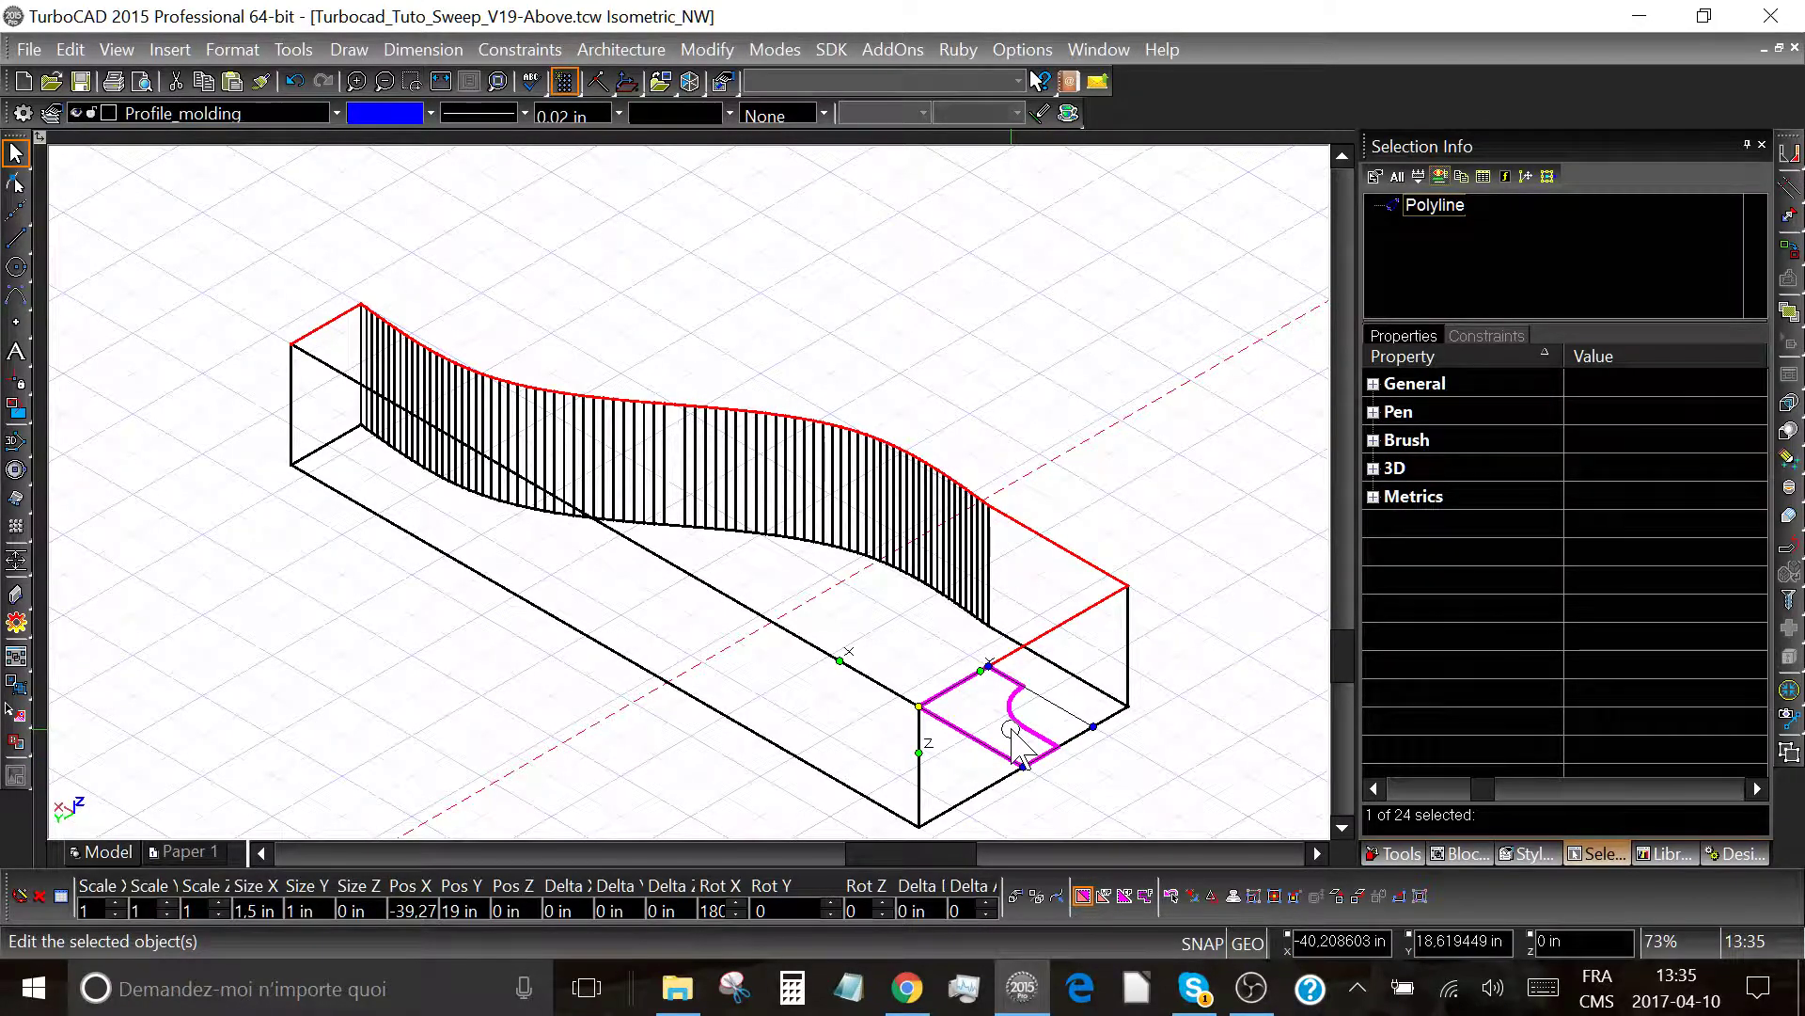
{"action": "left_click", "coordinate": [838, 659]}
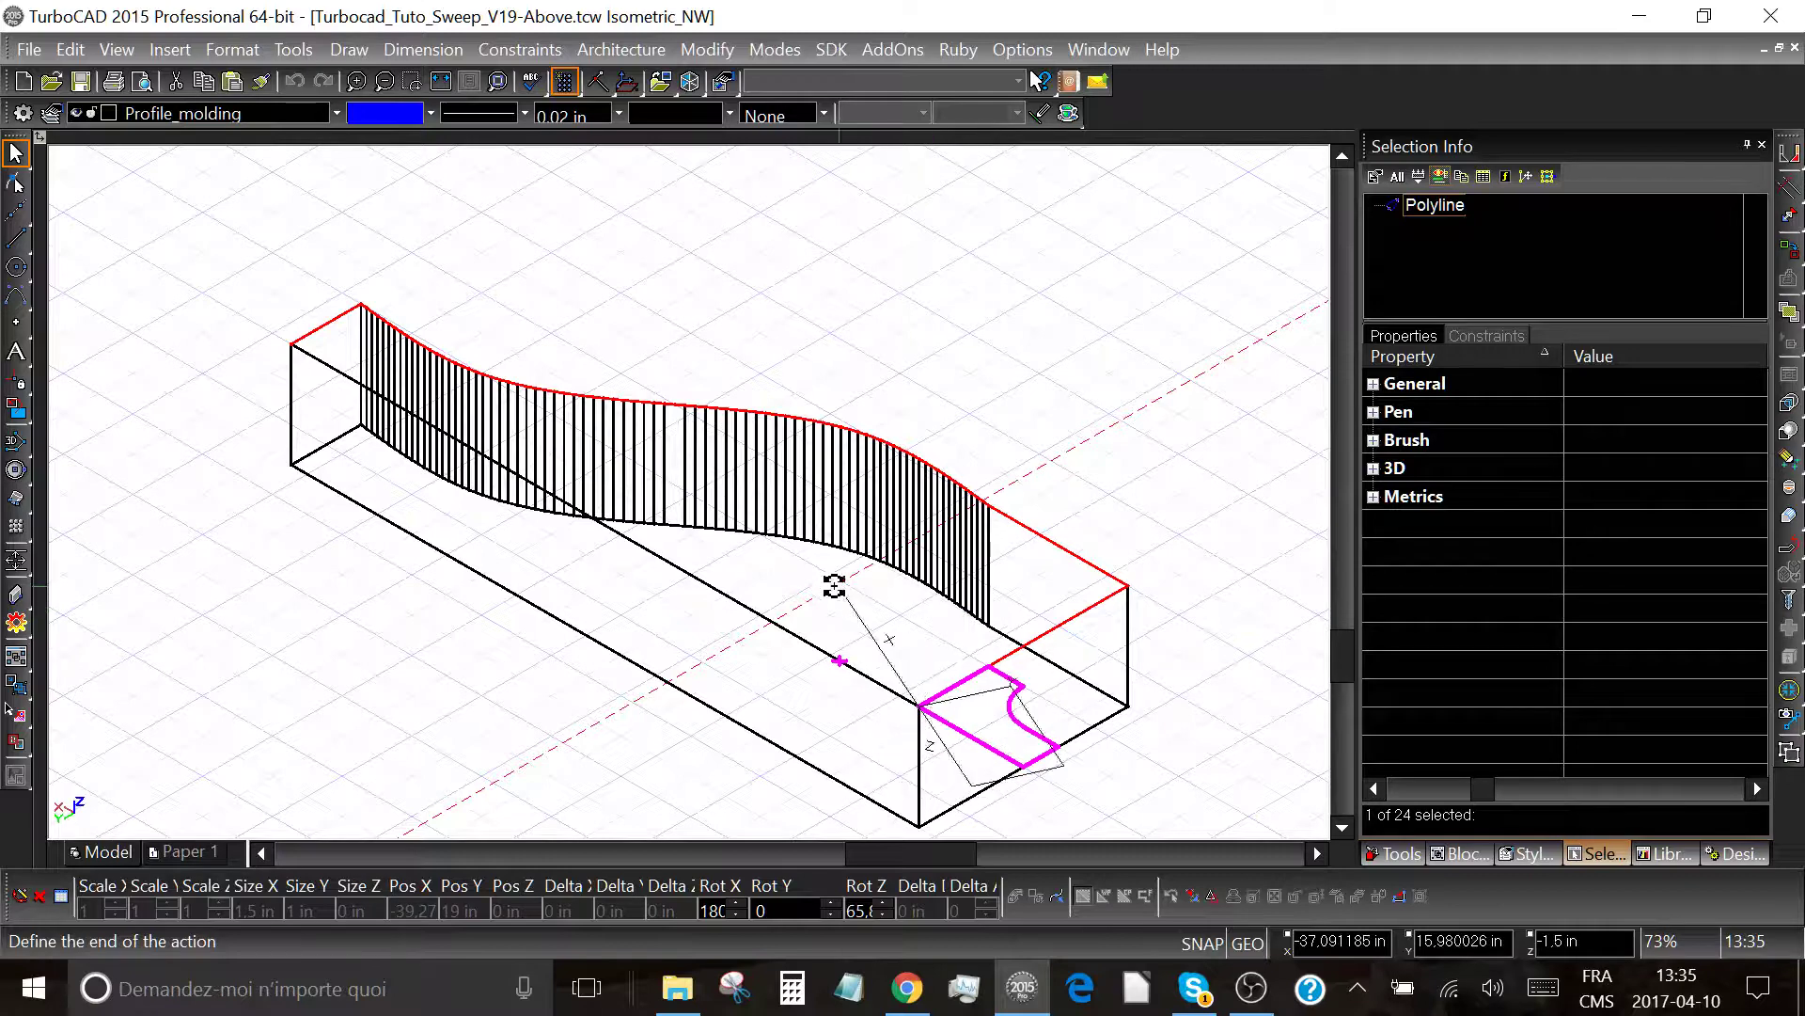
{"action": "left_click", "coordinate": [849, 675]}
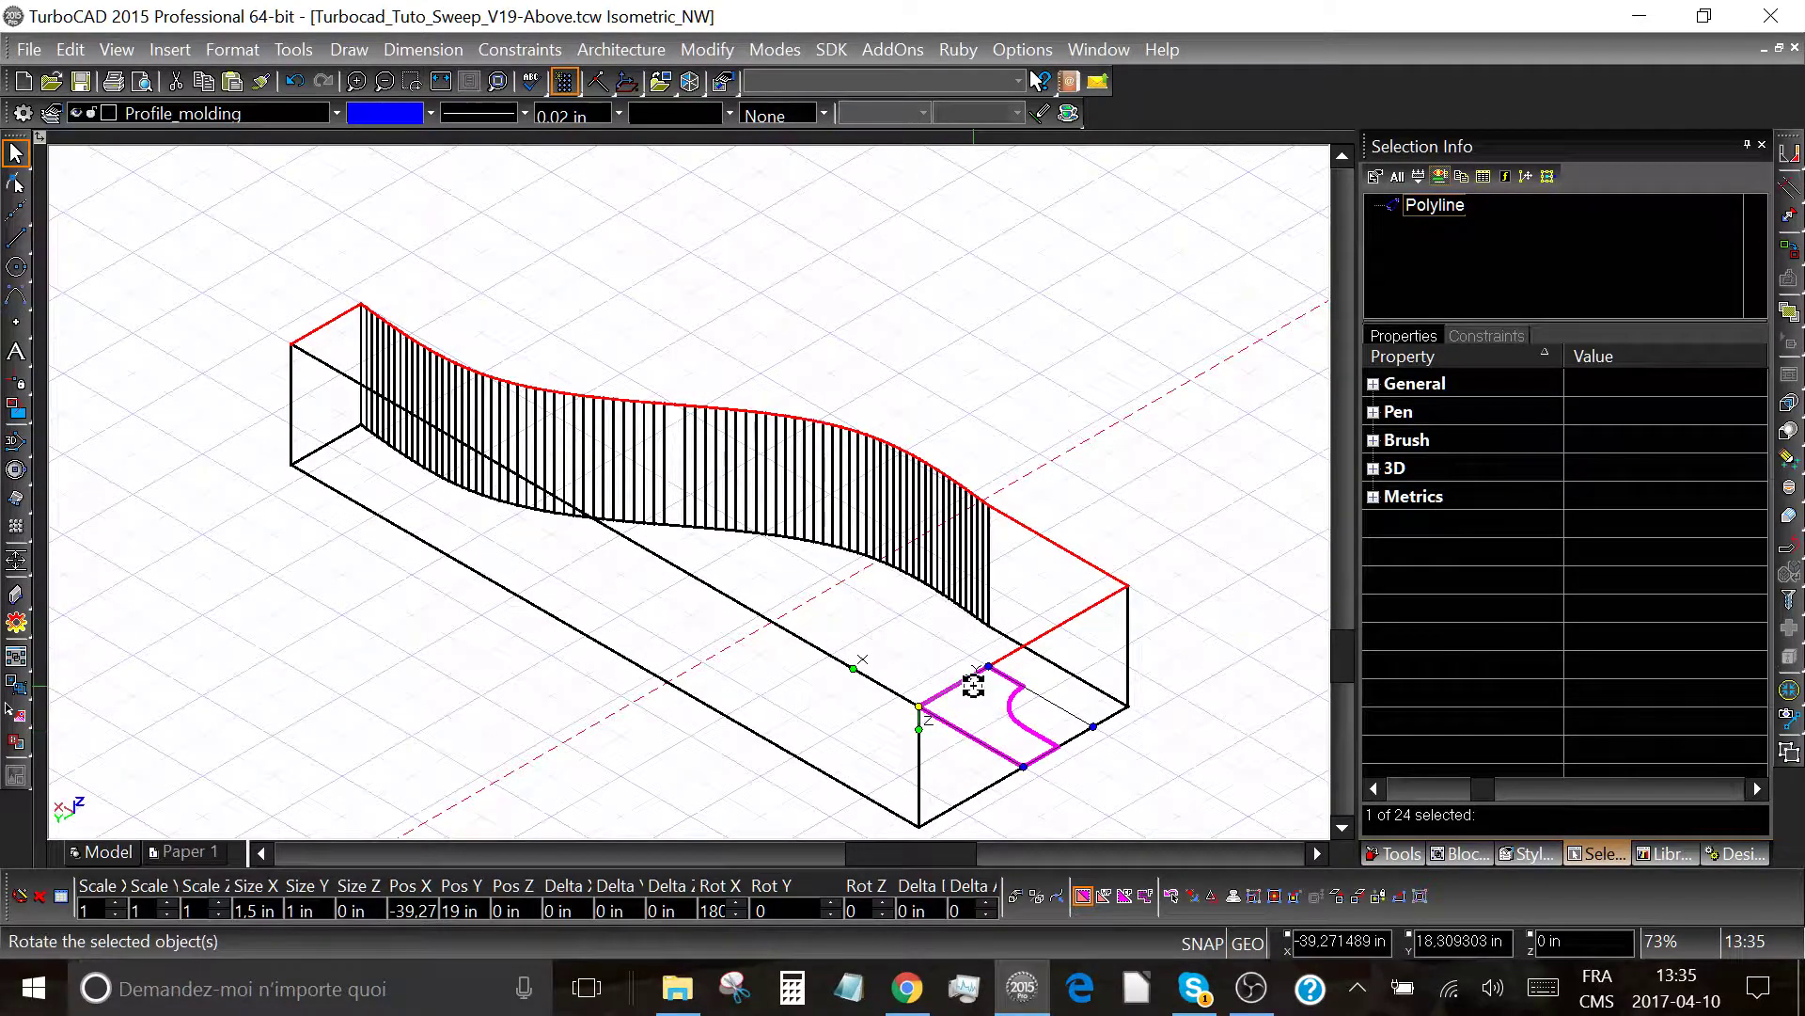
Rotate the molding profile upright about its Y axis, setting the Y rotation to 90 degrees.
{"action": "left_click", "coordinate": [918, 726]}
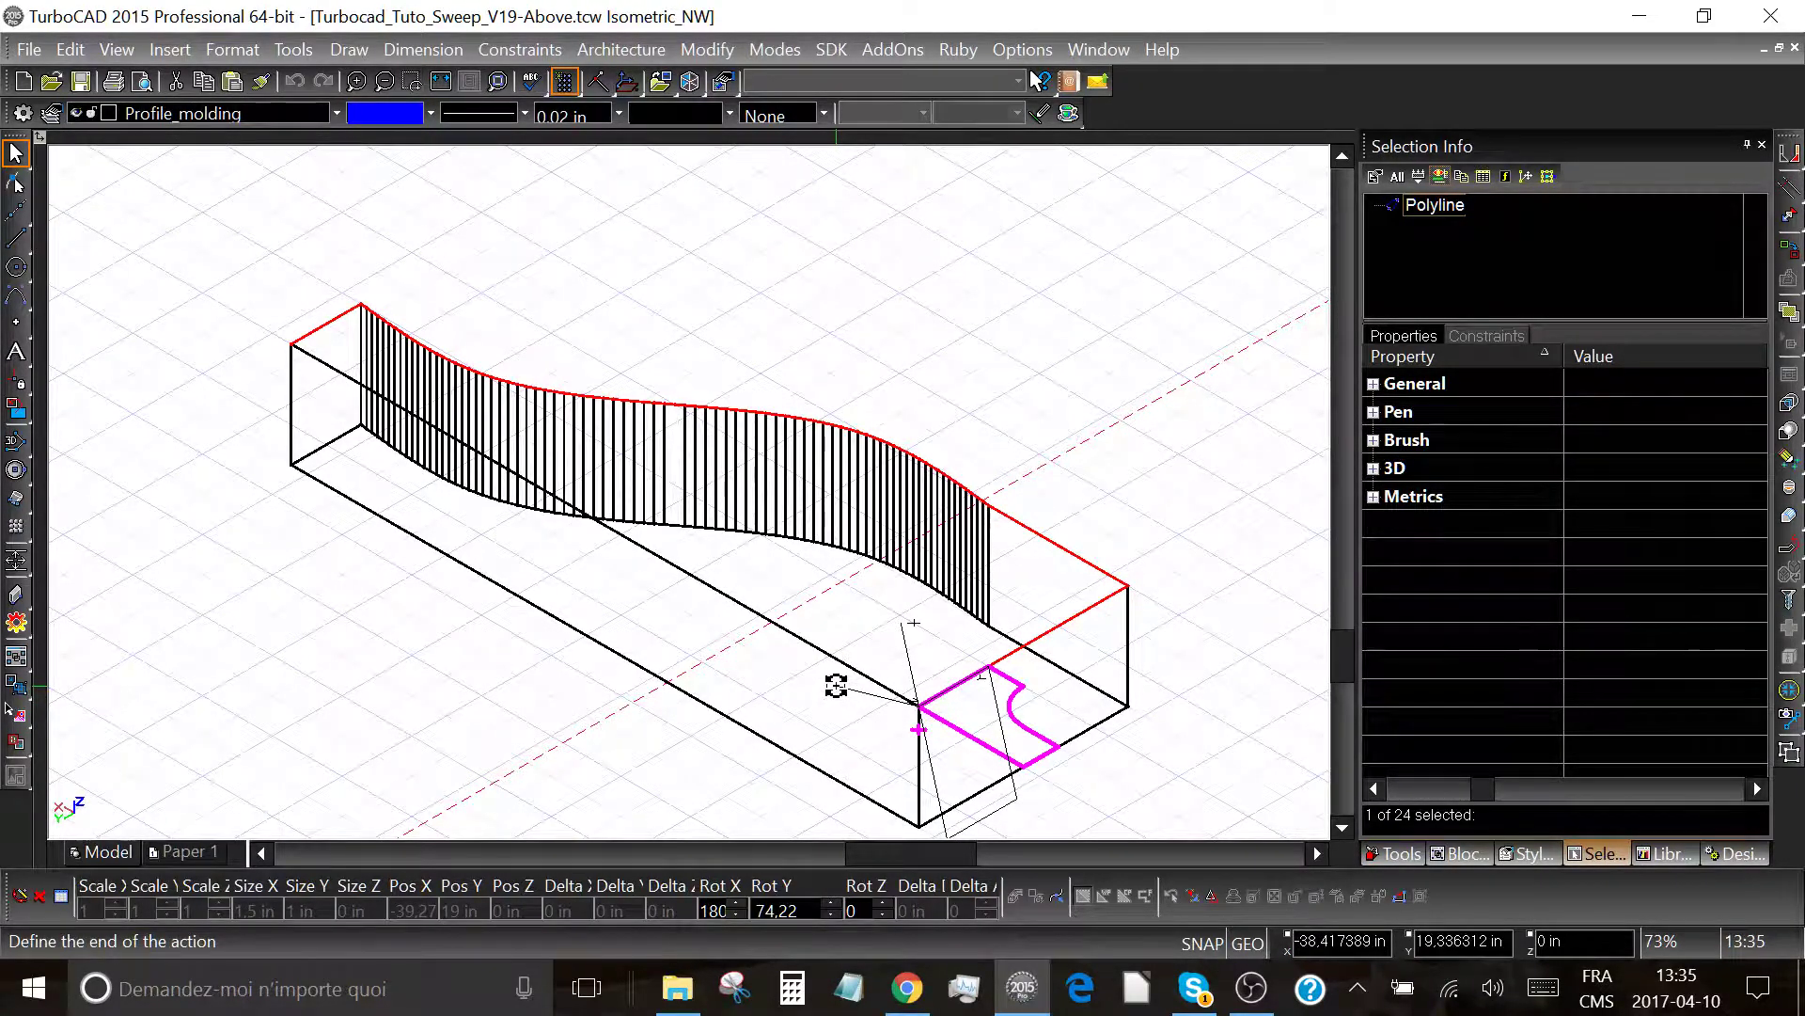
{"action": "left_click", "coordinate": [836, 686]}
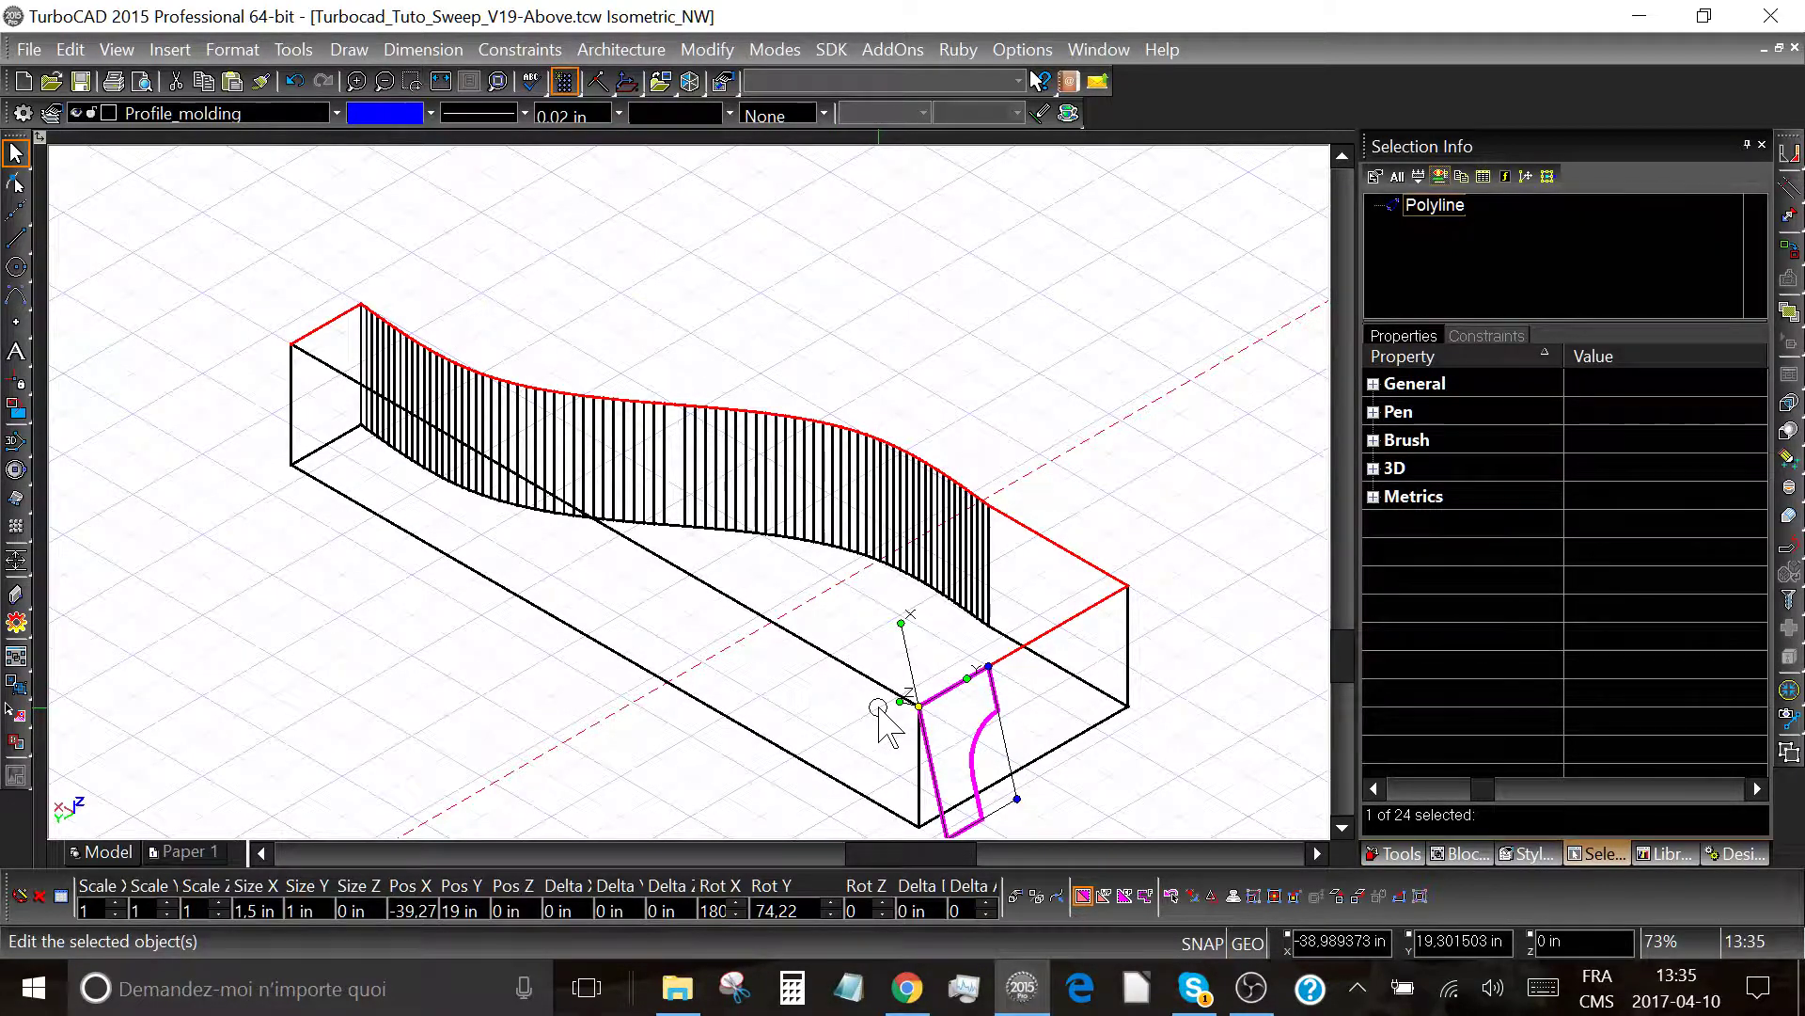
{"action": "key", "text": "Tab"}
{"action": "key", "text": "Tab"}
{"action": "key", "text": "Tab"}
{"action": "key", "text": "Tab"}
{"action": "key", "text": "Tab"}
{"action": "key", "text": "Tab"}
{"action": "key", "text": "Tab"}
{"action": "key", "text": "Tab"}
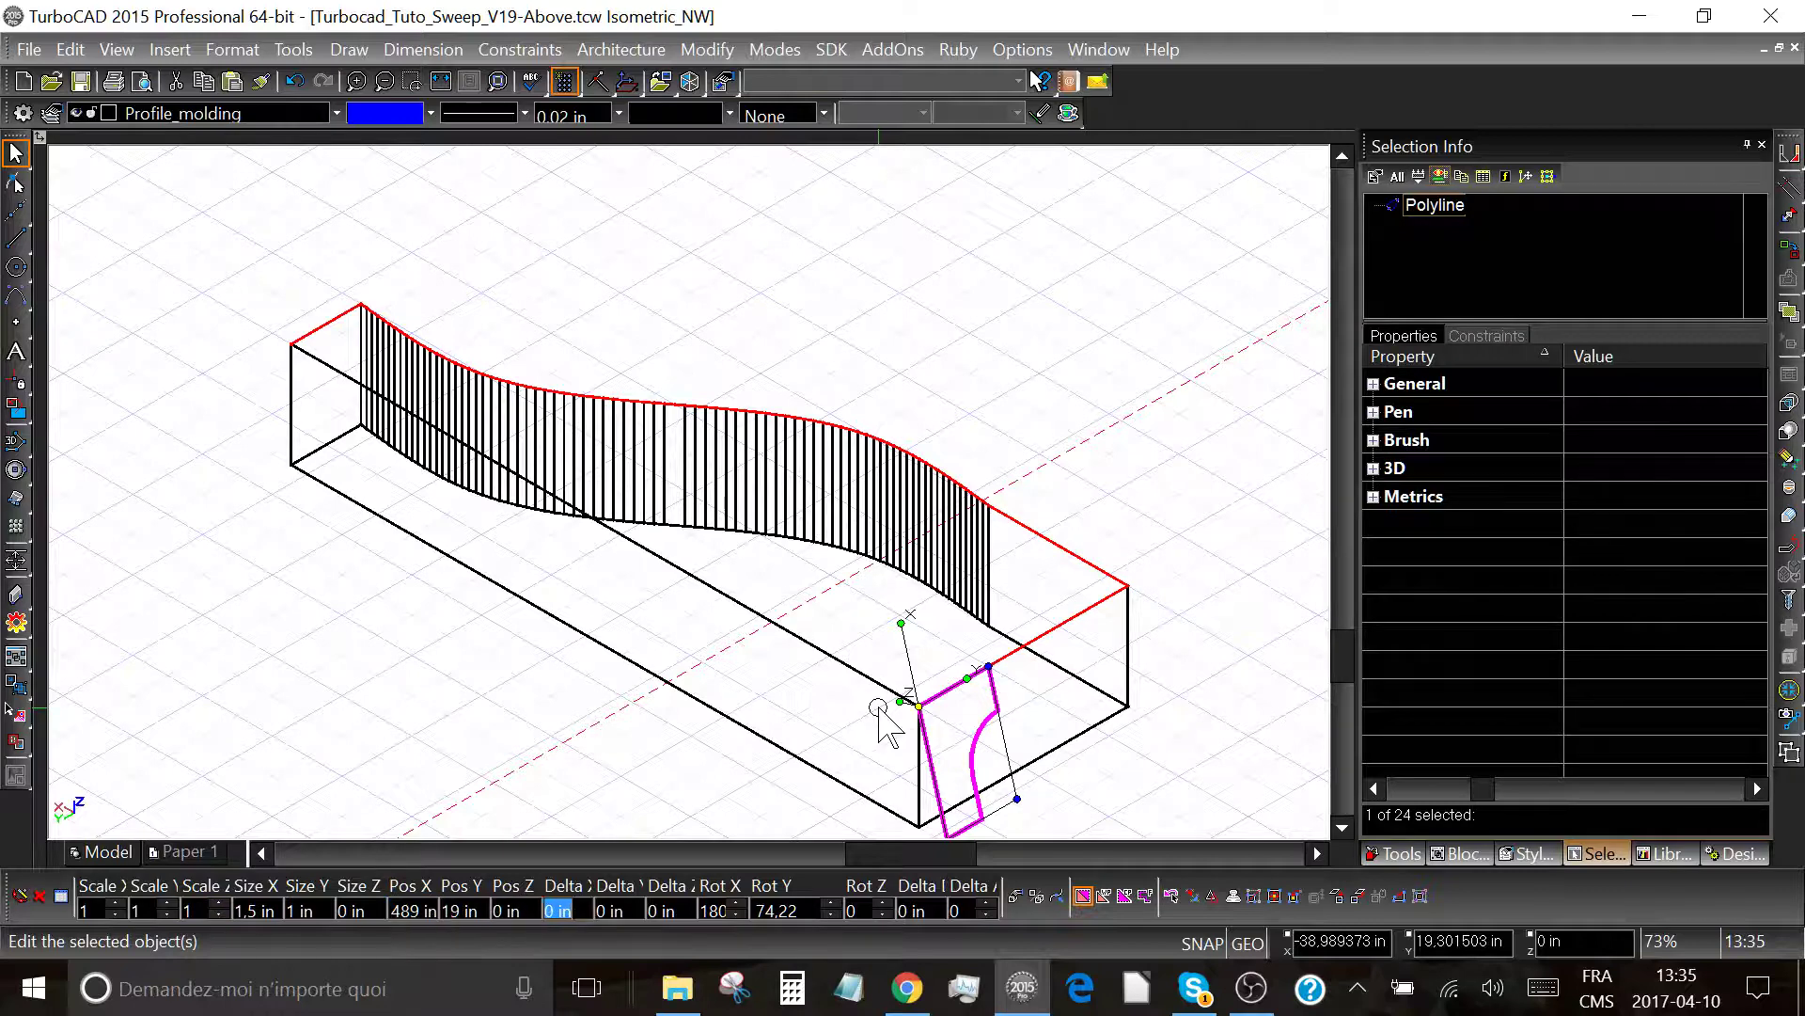
{"action": "key", "text": "Tab"}
{"action": "key", "text": "Tab"}
{"action": "key", "text": "Tab"}
{"action": "key", "text": "Tab"}
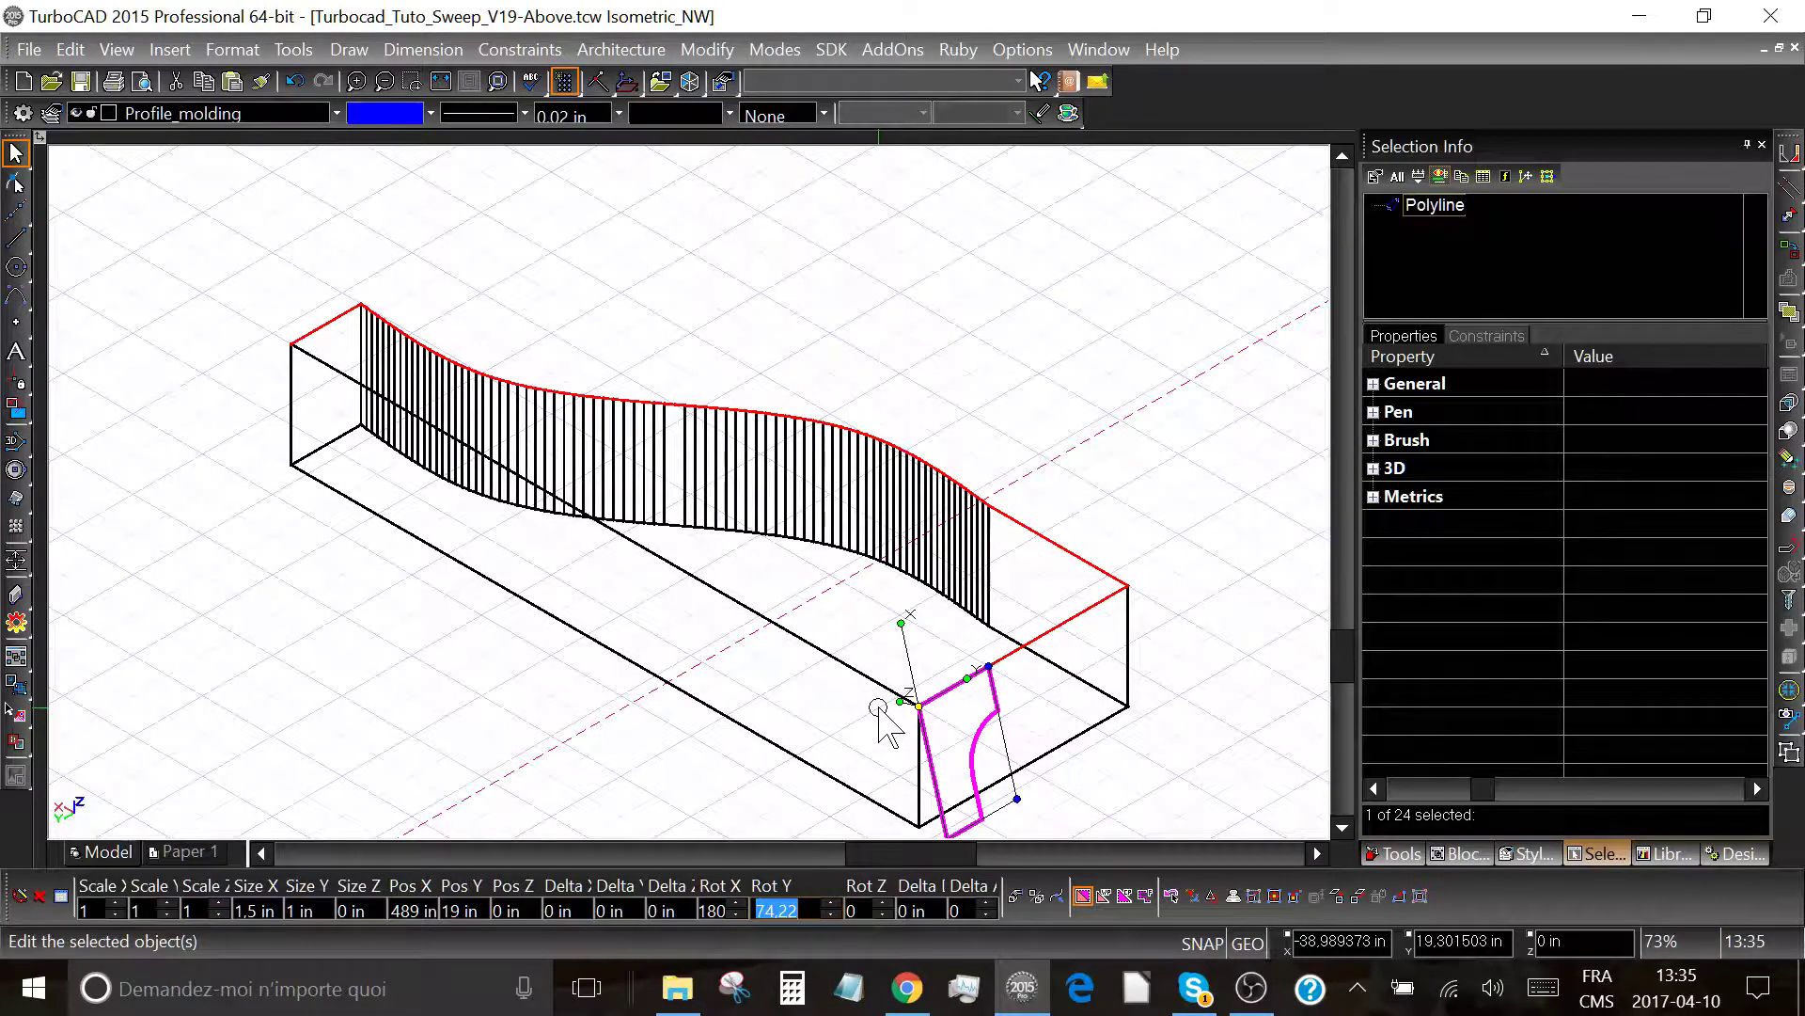
{"action": "type", "text": "90"}
{"action": "key", "text": "Return"}
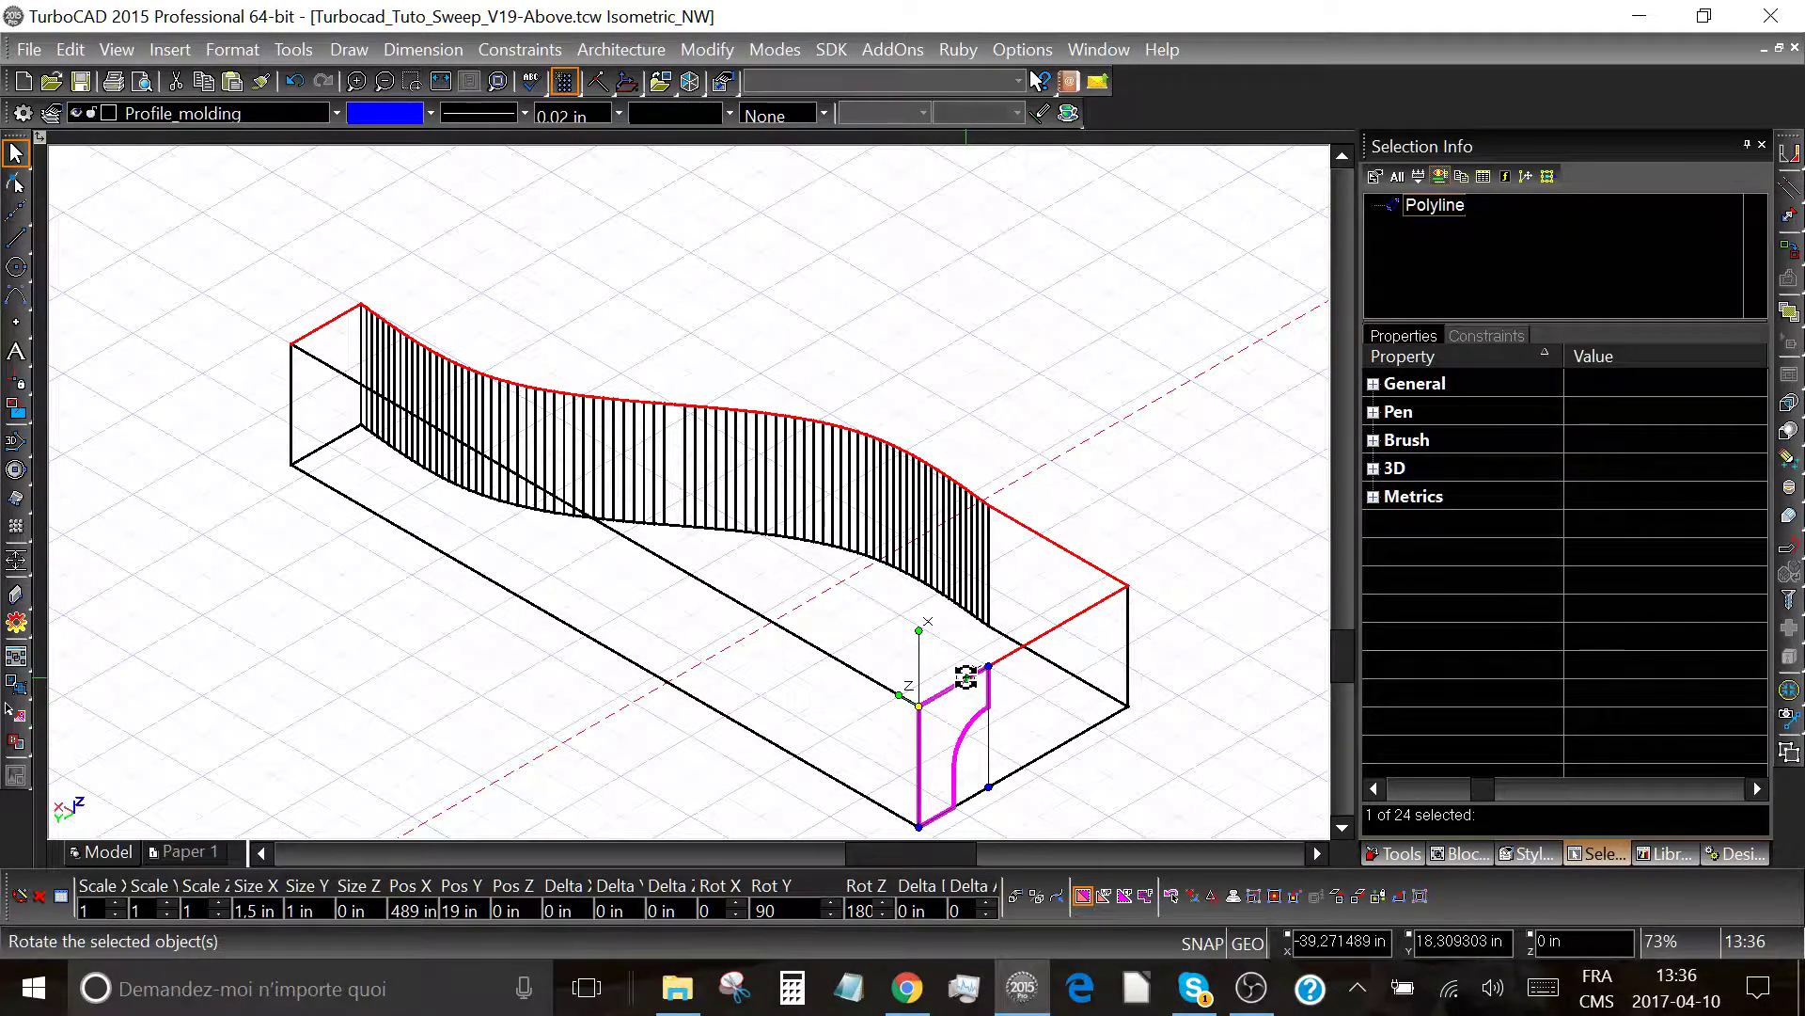
Swing the upright molding profile perpendicular to the sweep path's end segment, with rotations of X 90, Y 0 and Z 90.
{"action": "left_click_drag", "start_coordinate": [967, 677], "coordinate": [967, 731]}
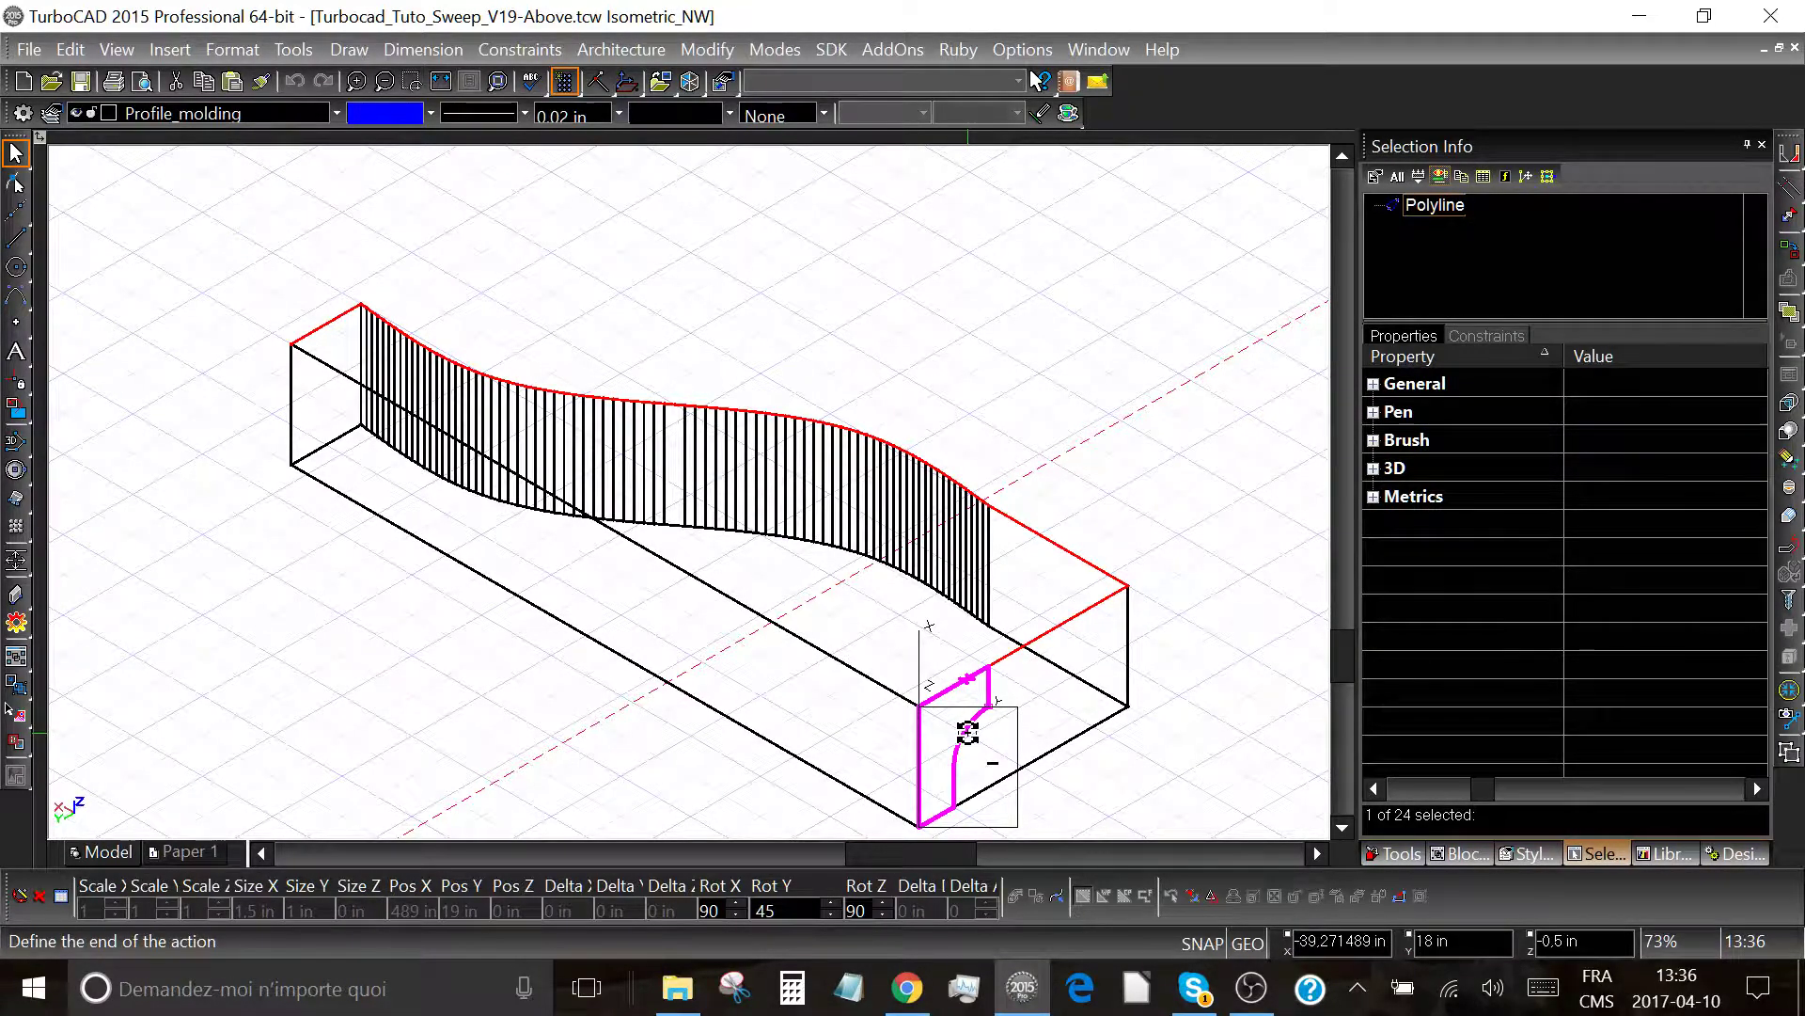
{"action": "key", "text": "Tab"}
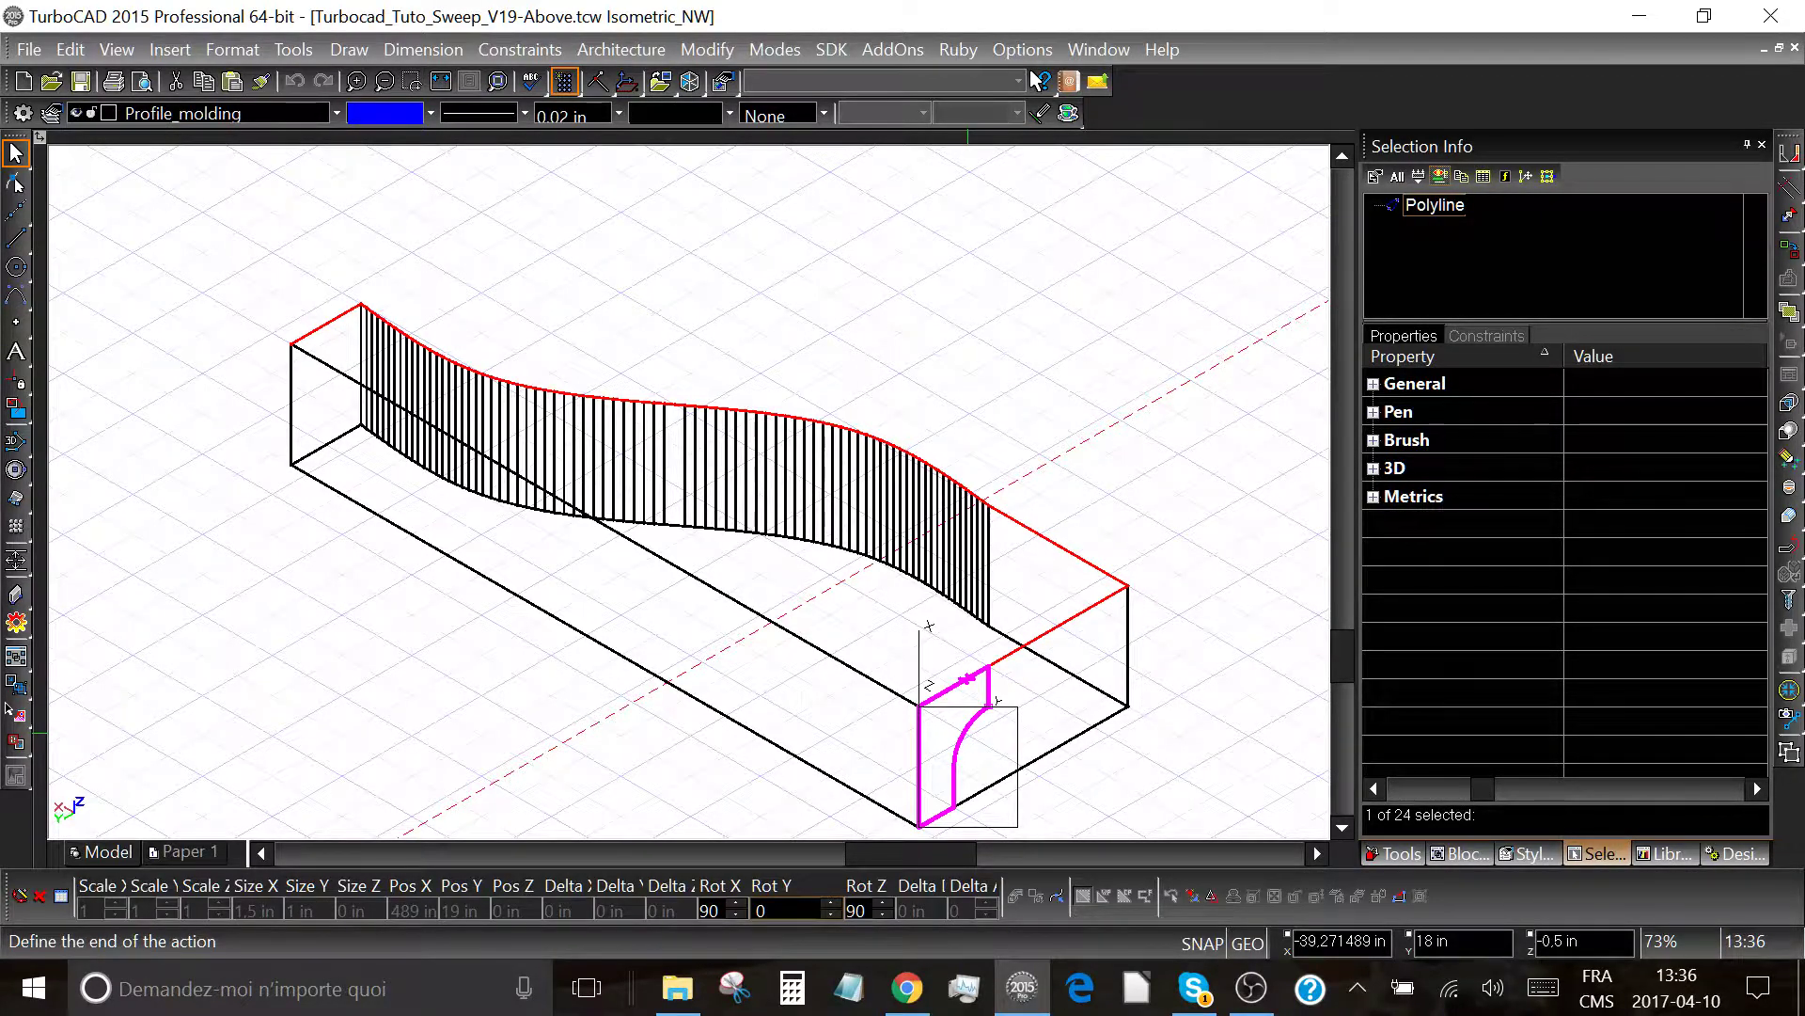
{"action": "key", "text": "Return"}
Examine the molding profile's orientation at the path's end from several angles, finishing with the slab framed in the Isometric NW view.
{"action": "scroll", "coordinate": [1091, 714], "scroll_direction": "down", "scroll_amount": 2}
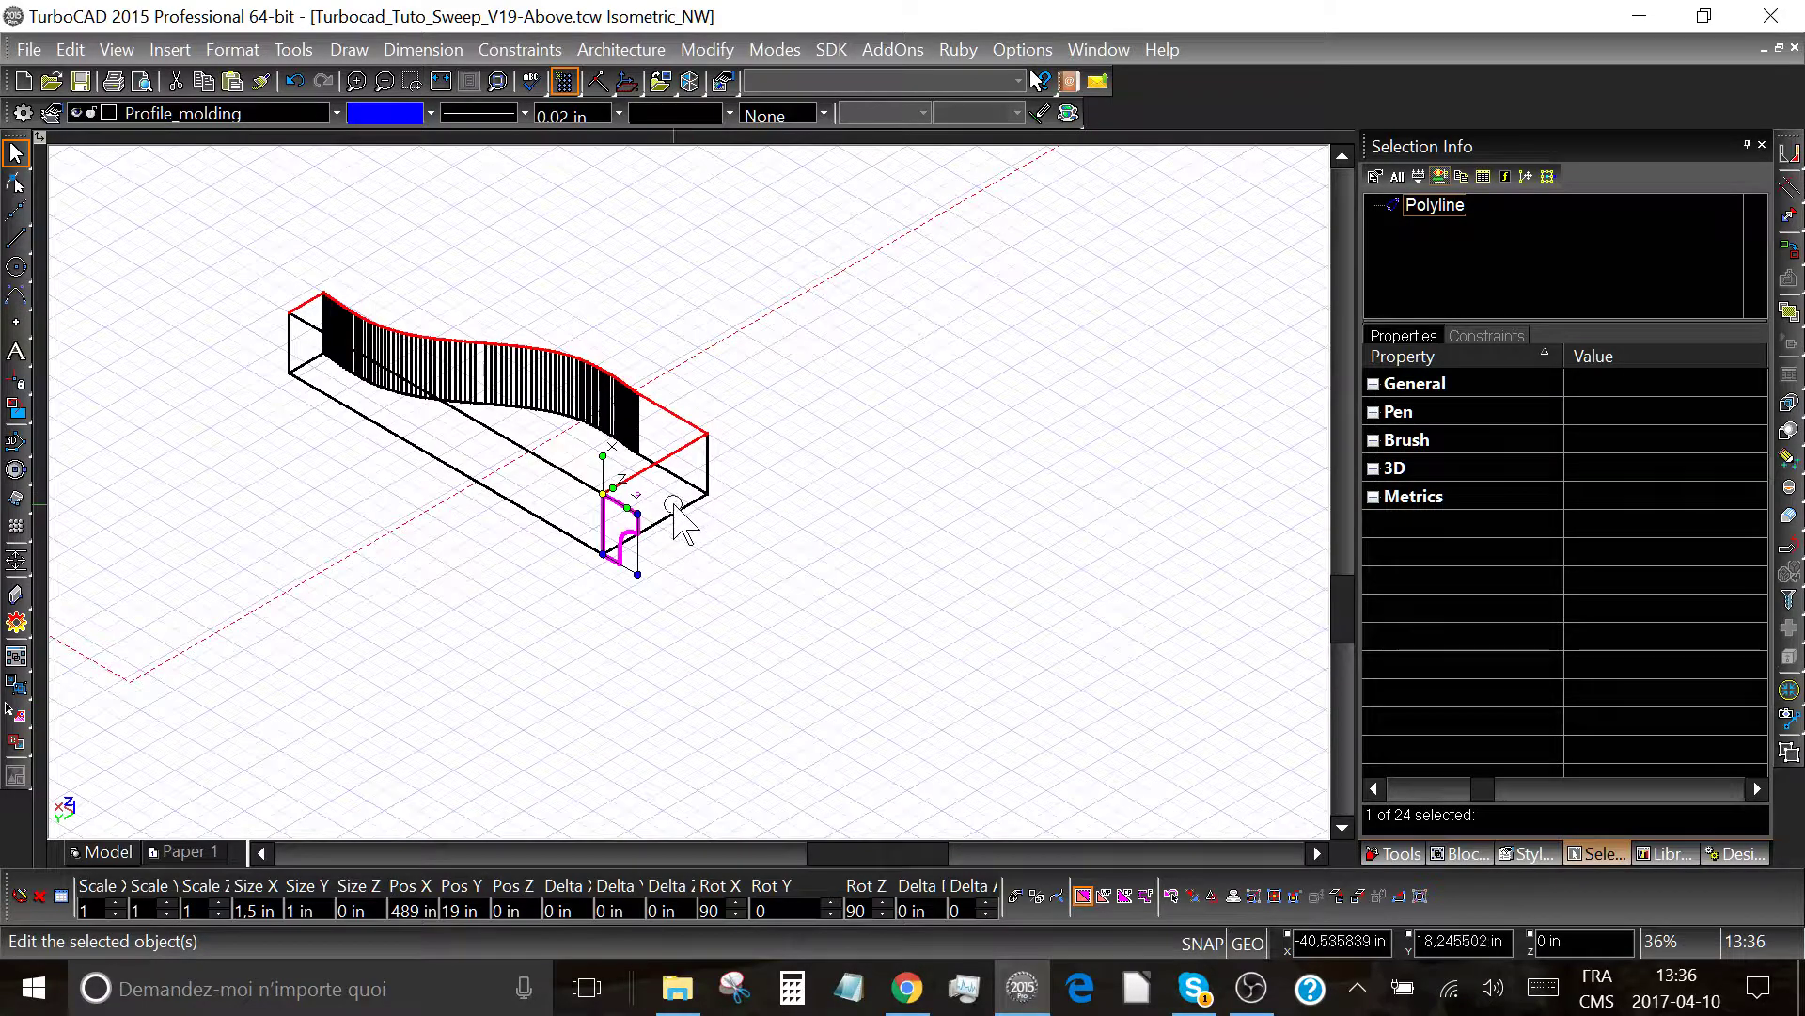
{"action": "scroll", "coordinate": [613, 527], "scroll_direction": "up", "scroll_amount": 2}
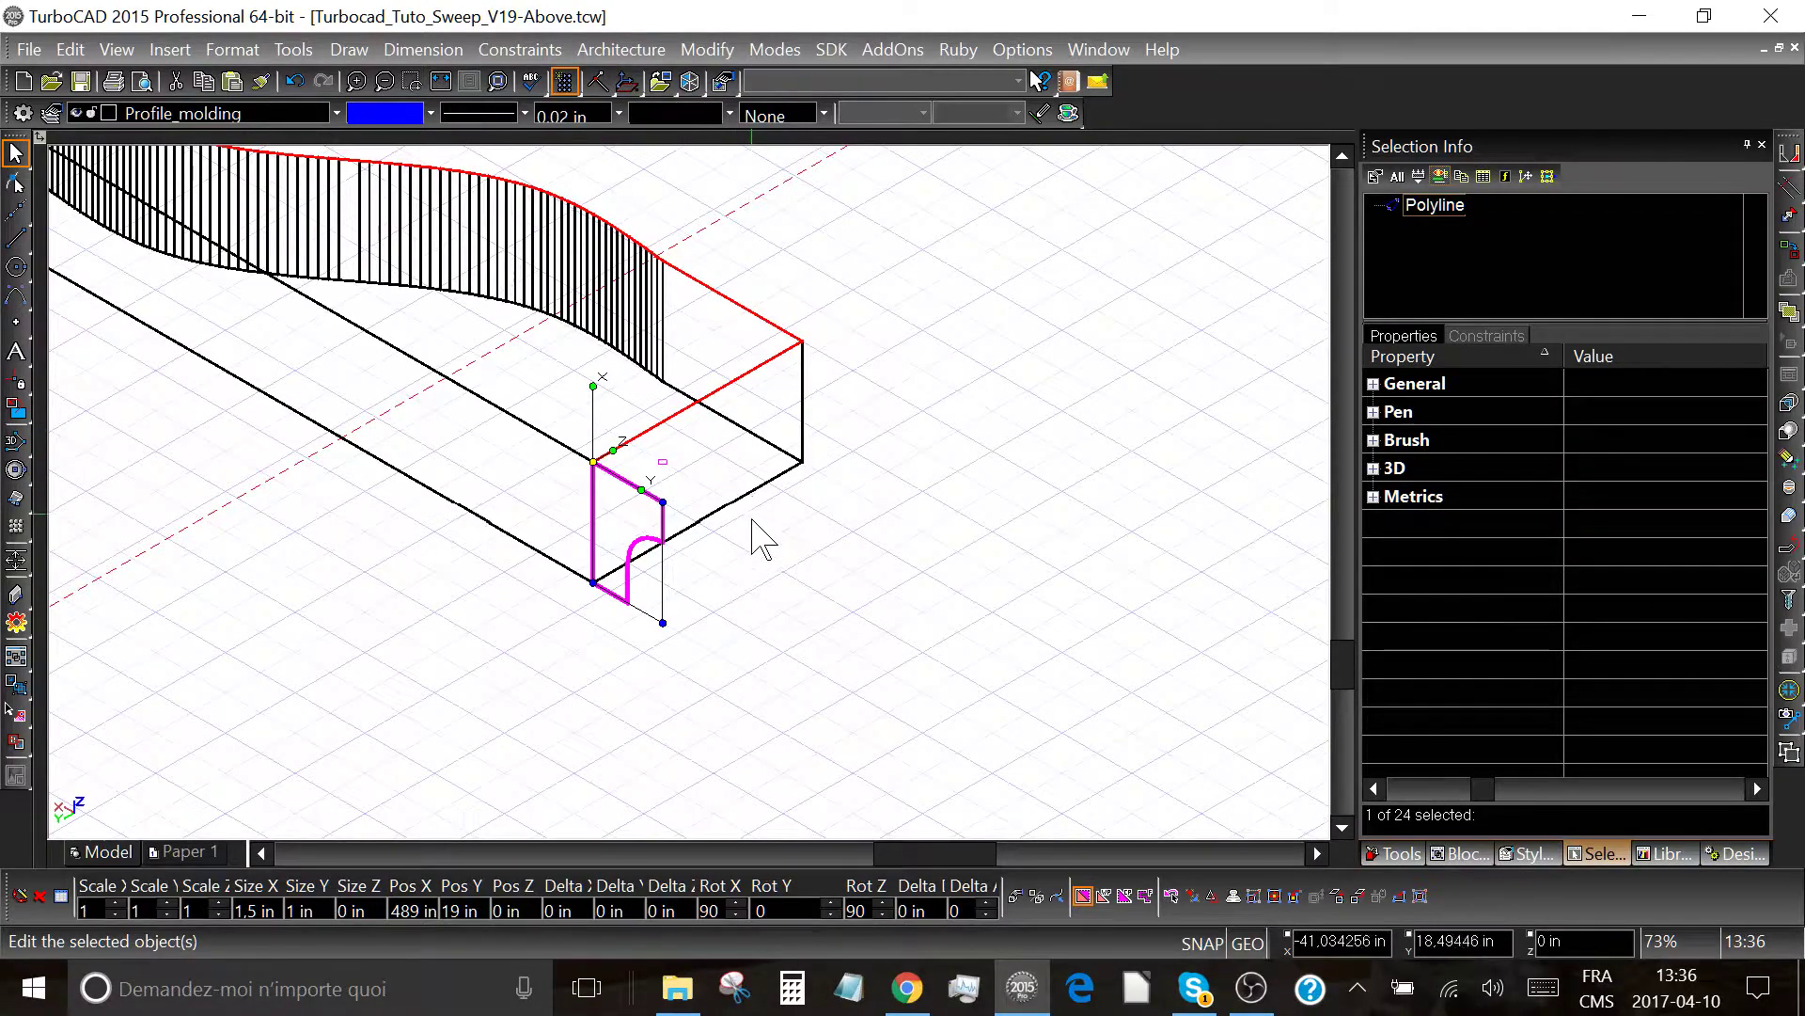
{"action": "middle_click_drag", "start_coordinate": [762, 538], "coordinate": [712, 367]}
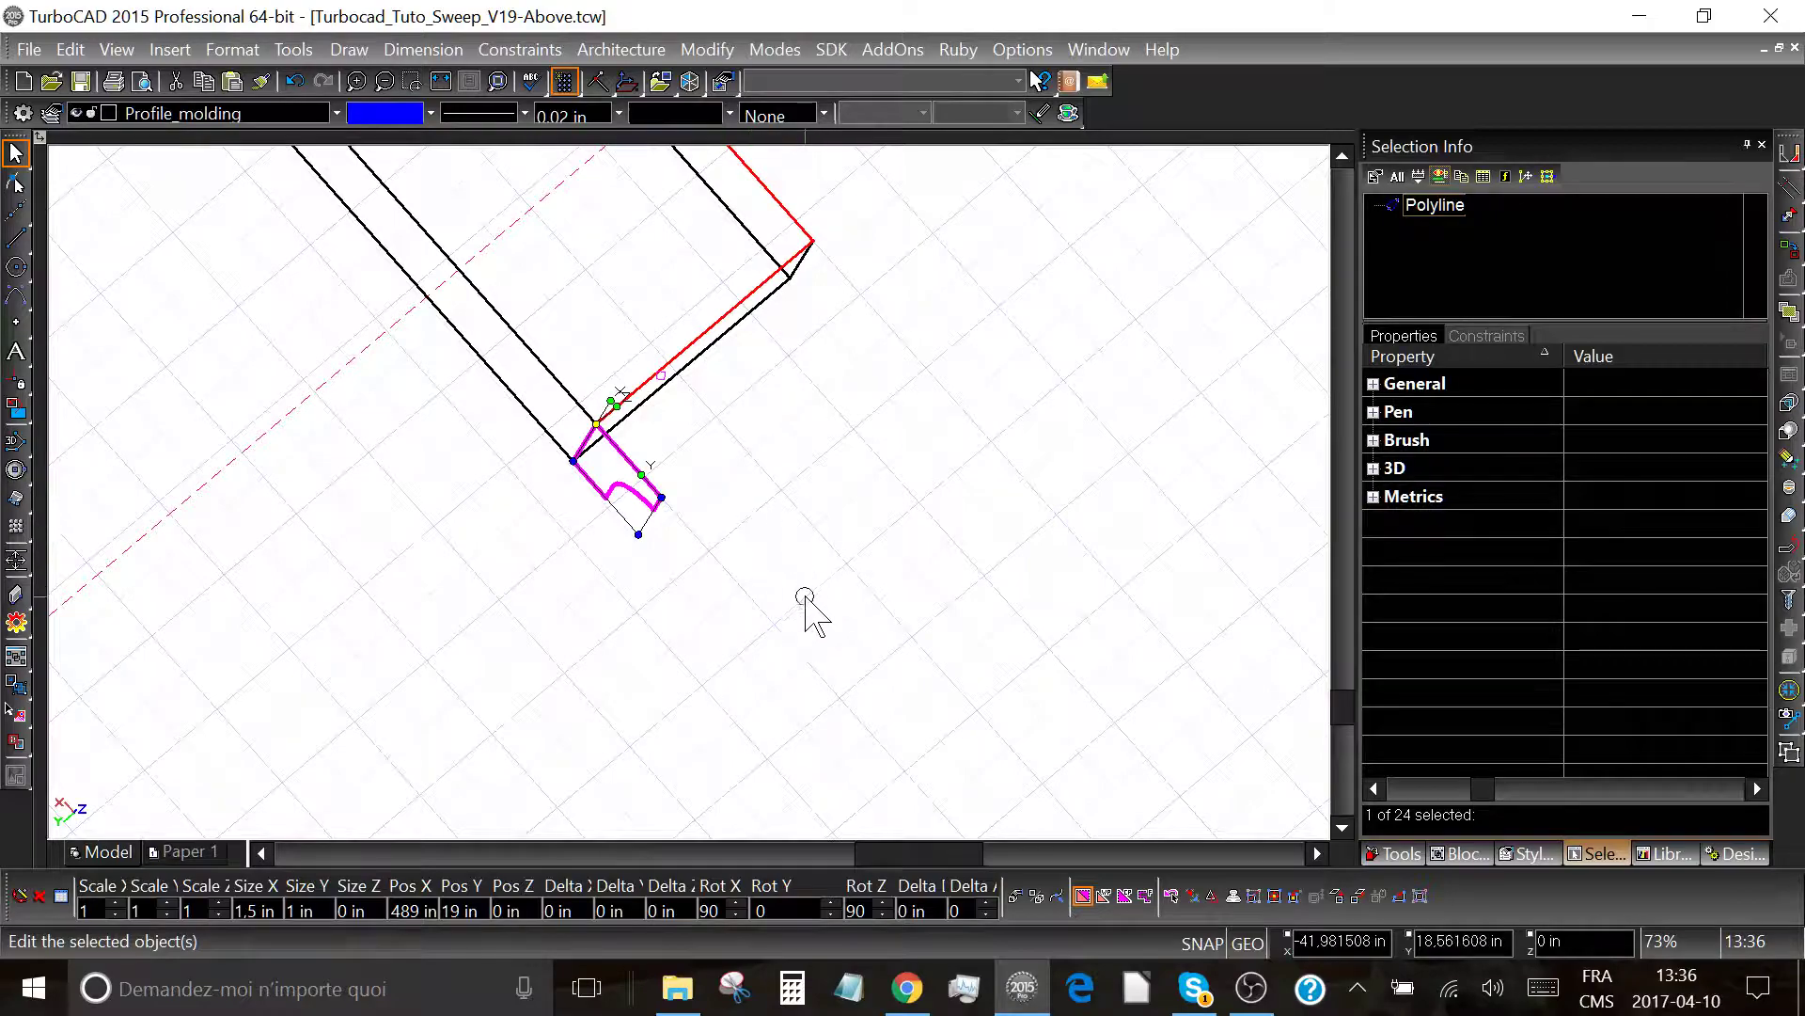
{"action": "middle_click_drag", "start_coordinate": [809, 617], "coordinate": [883, 376]}
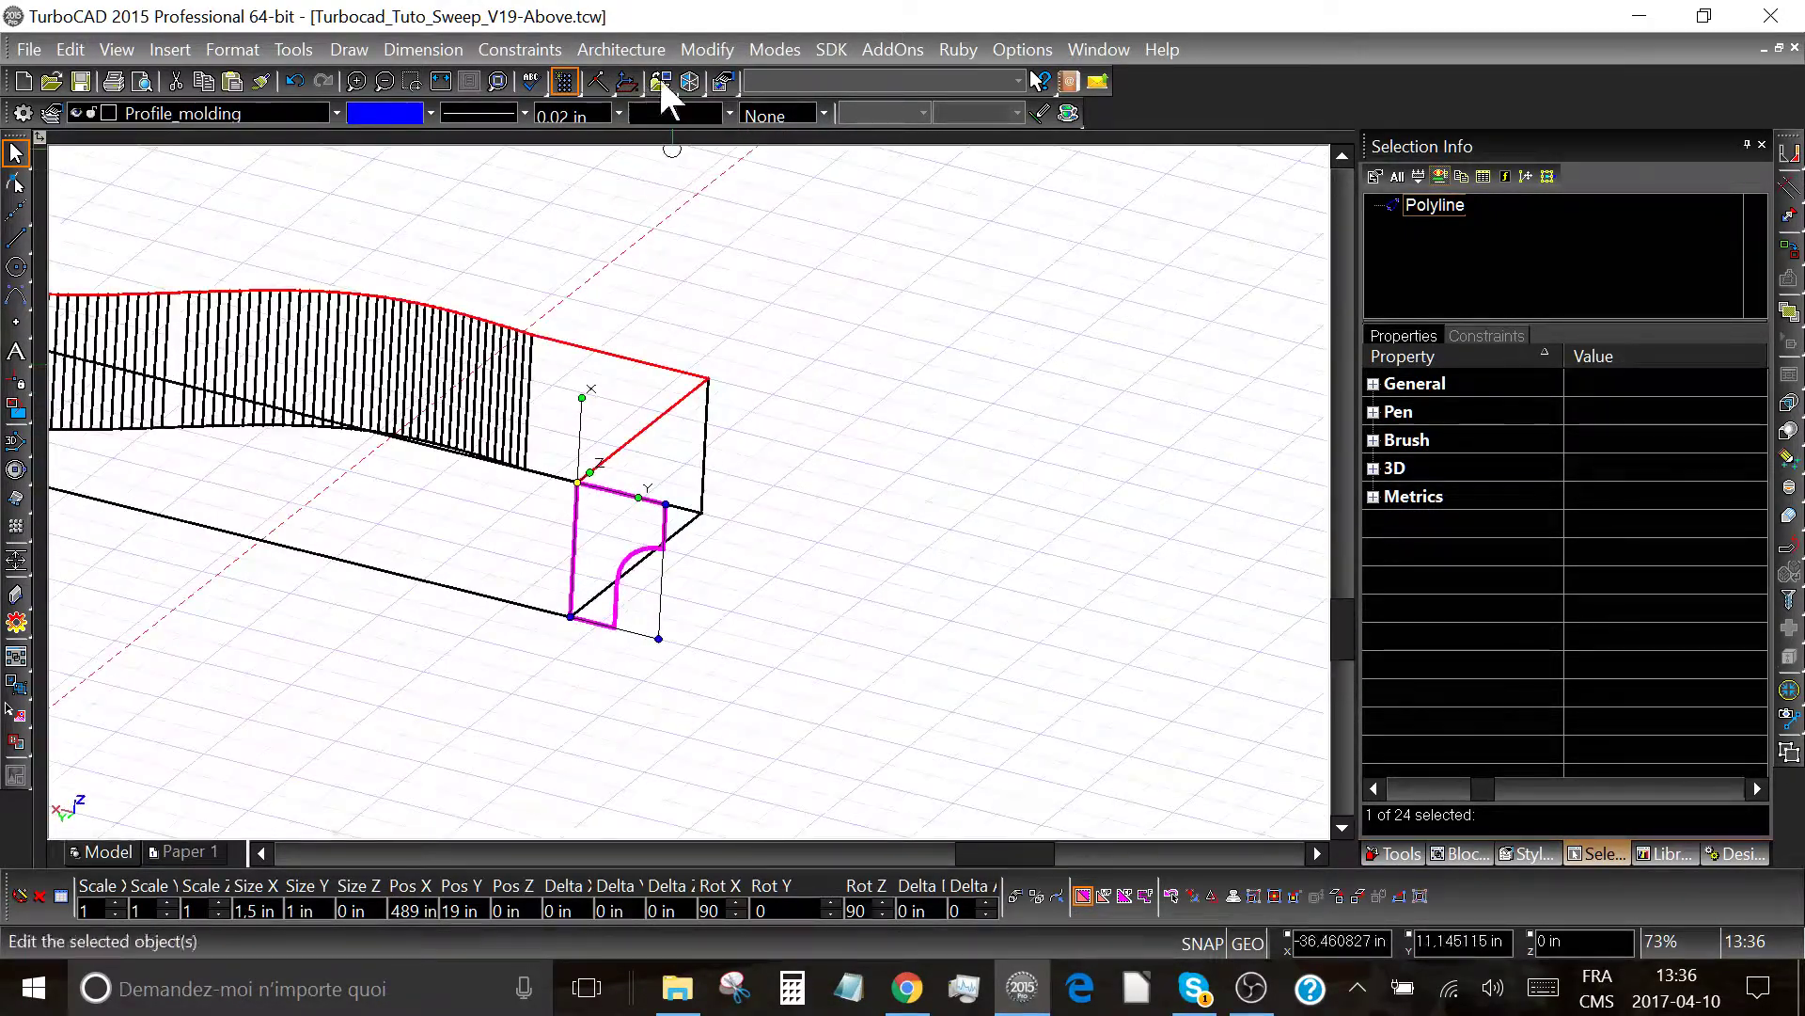
{"action": "left_click", "coordinate": [689, 81]}
{"action": "left_click", "coordinate": [411, 81]}
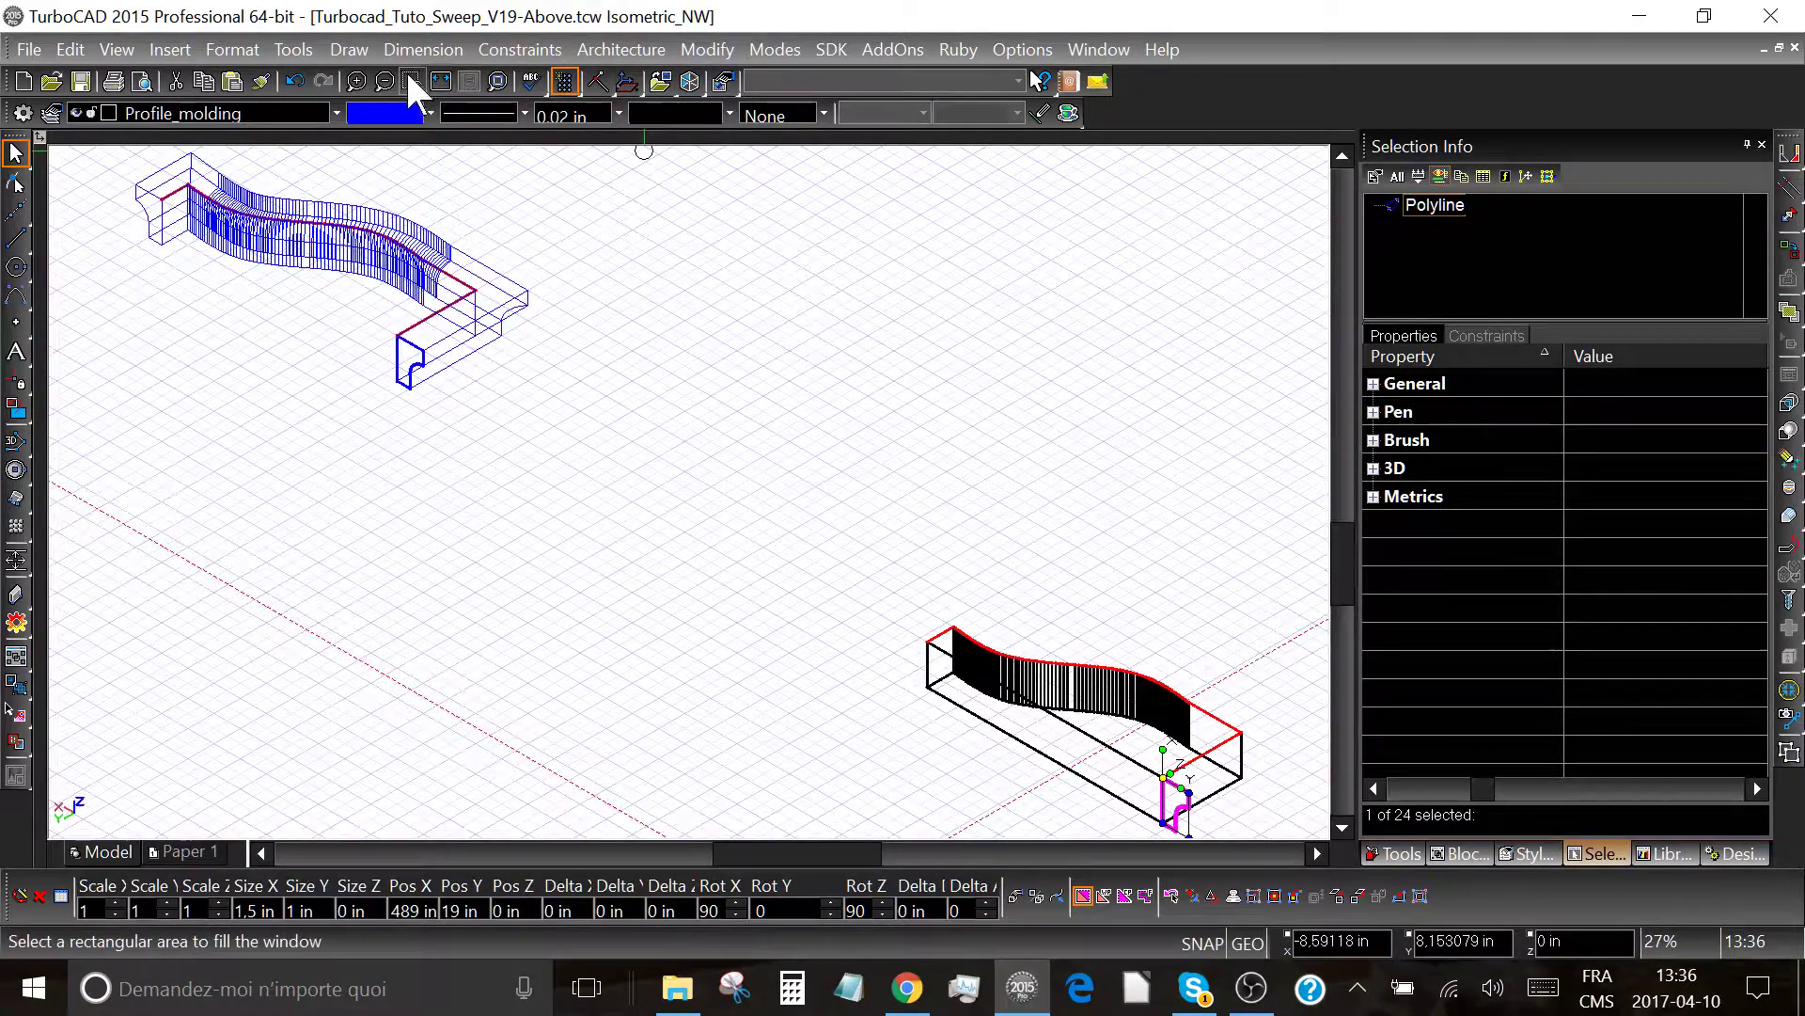
{"action": "left_click", "coordinate": [837, 511]}
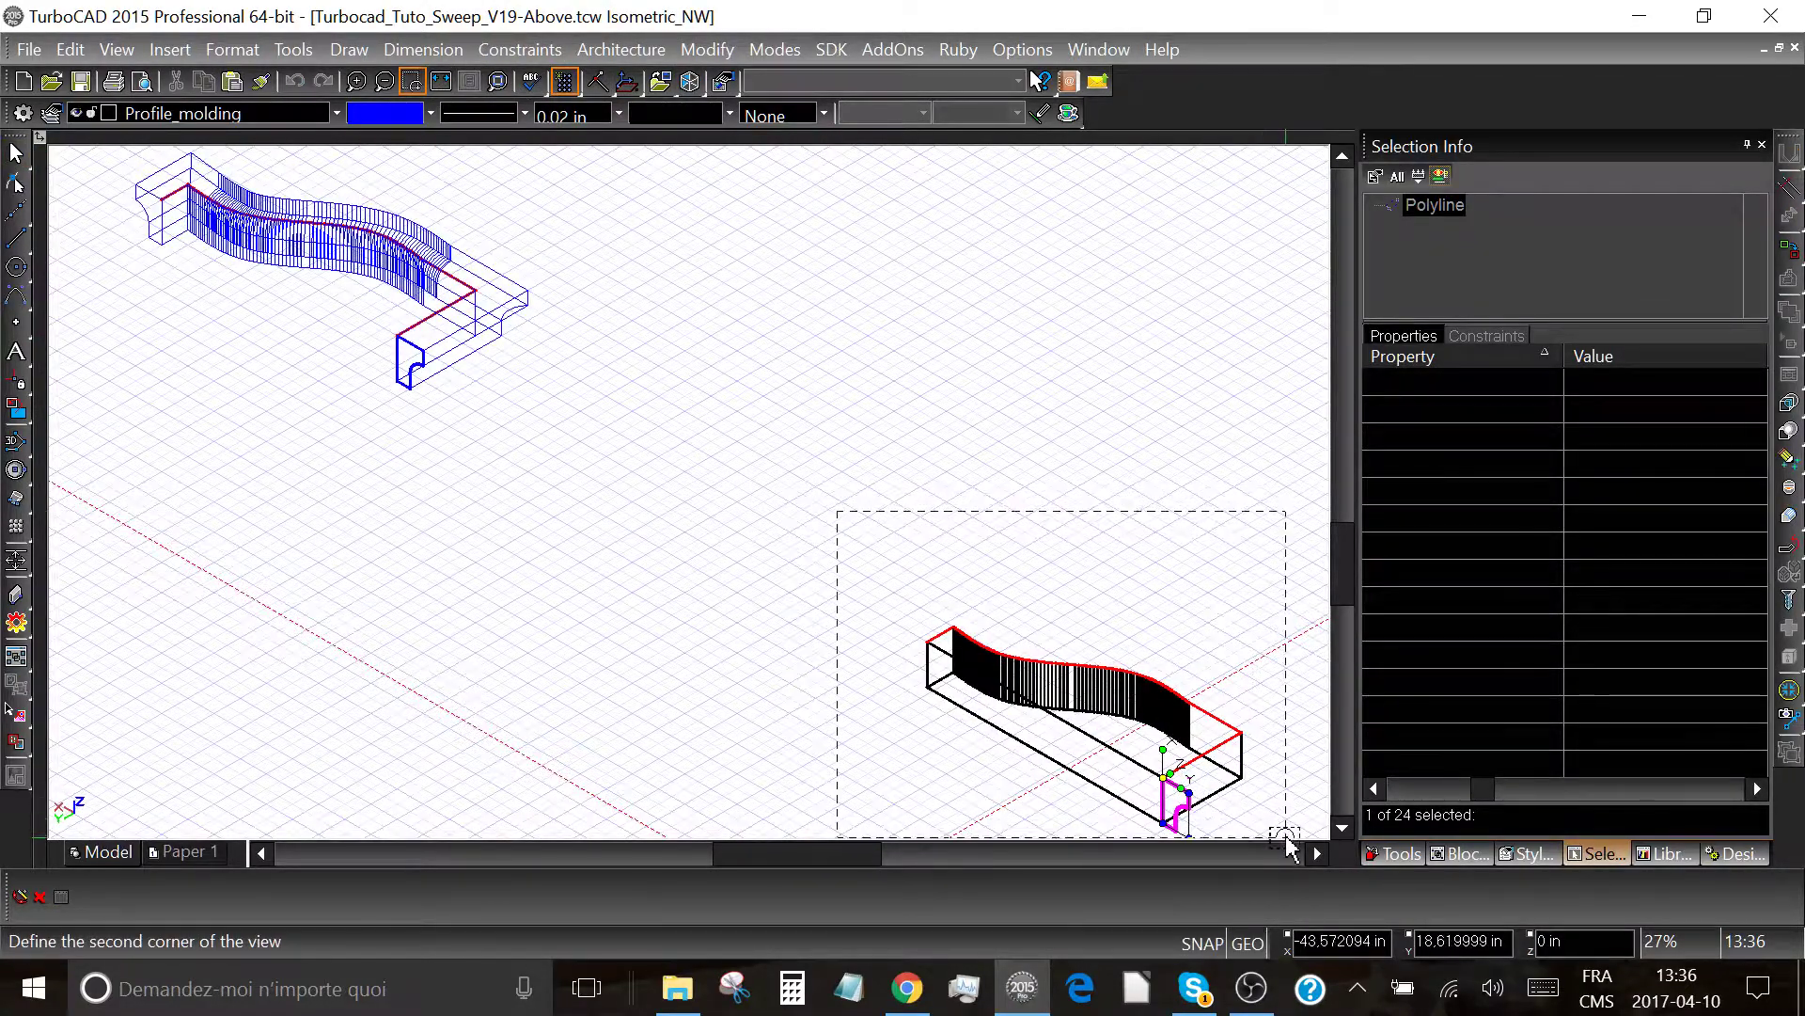
{"action": "left_click", "coordinate": [1309, 835]}
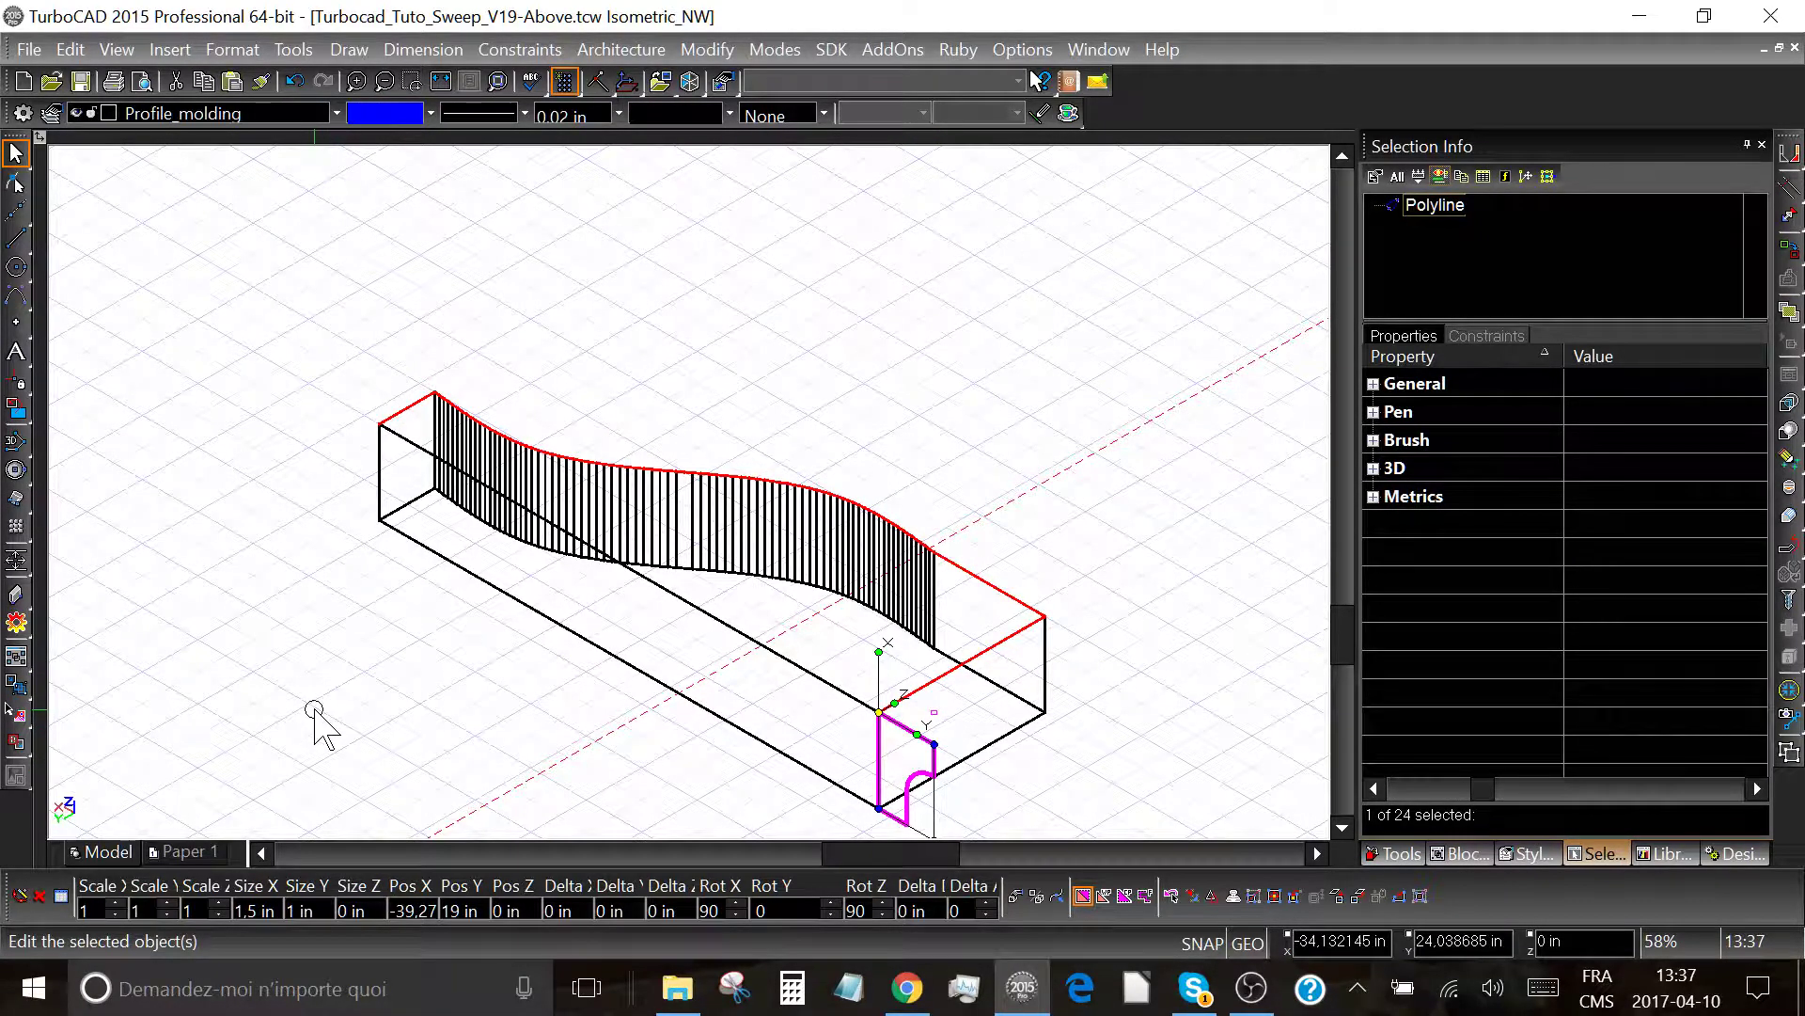
Create a Normal Sweep of the blue molding profile along the red polyline path on the slab's top edge, finishing the path selection.
{"action": "key", "text": "super+plus"}
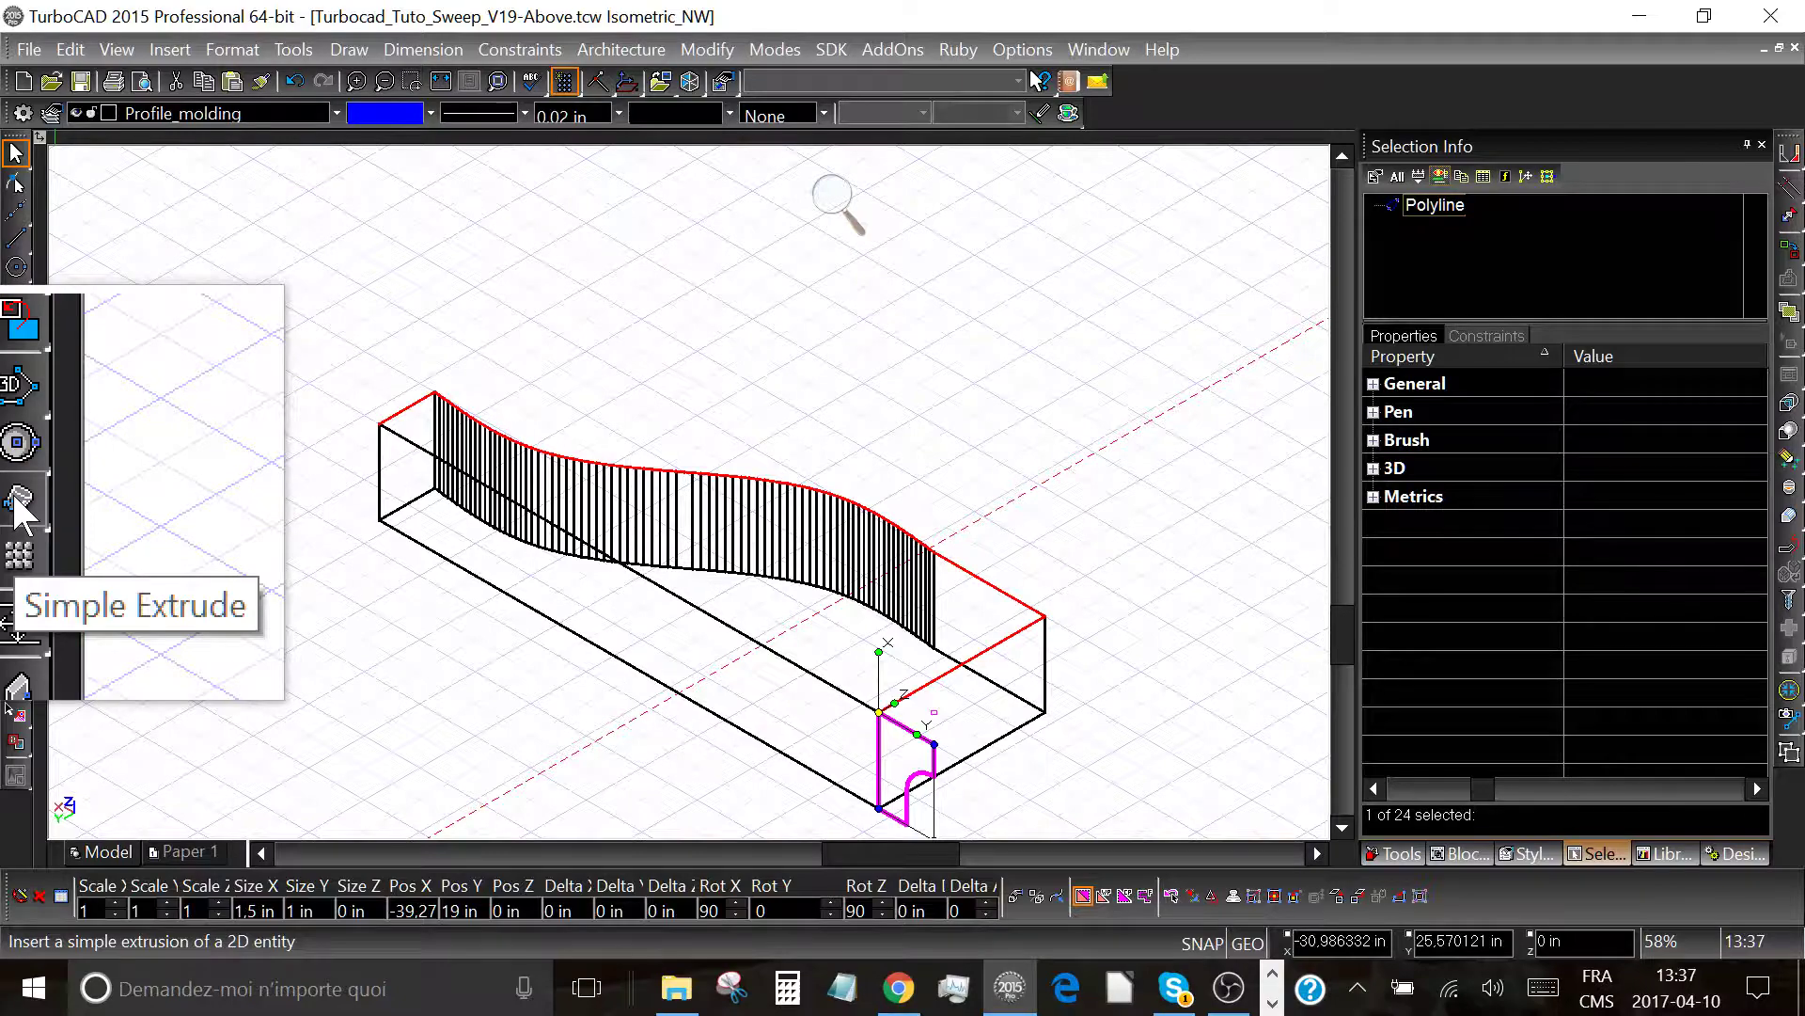
{"action": "left_click", "coordinate": [19, 501]}
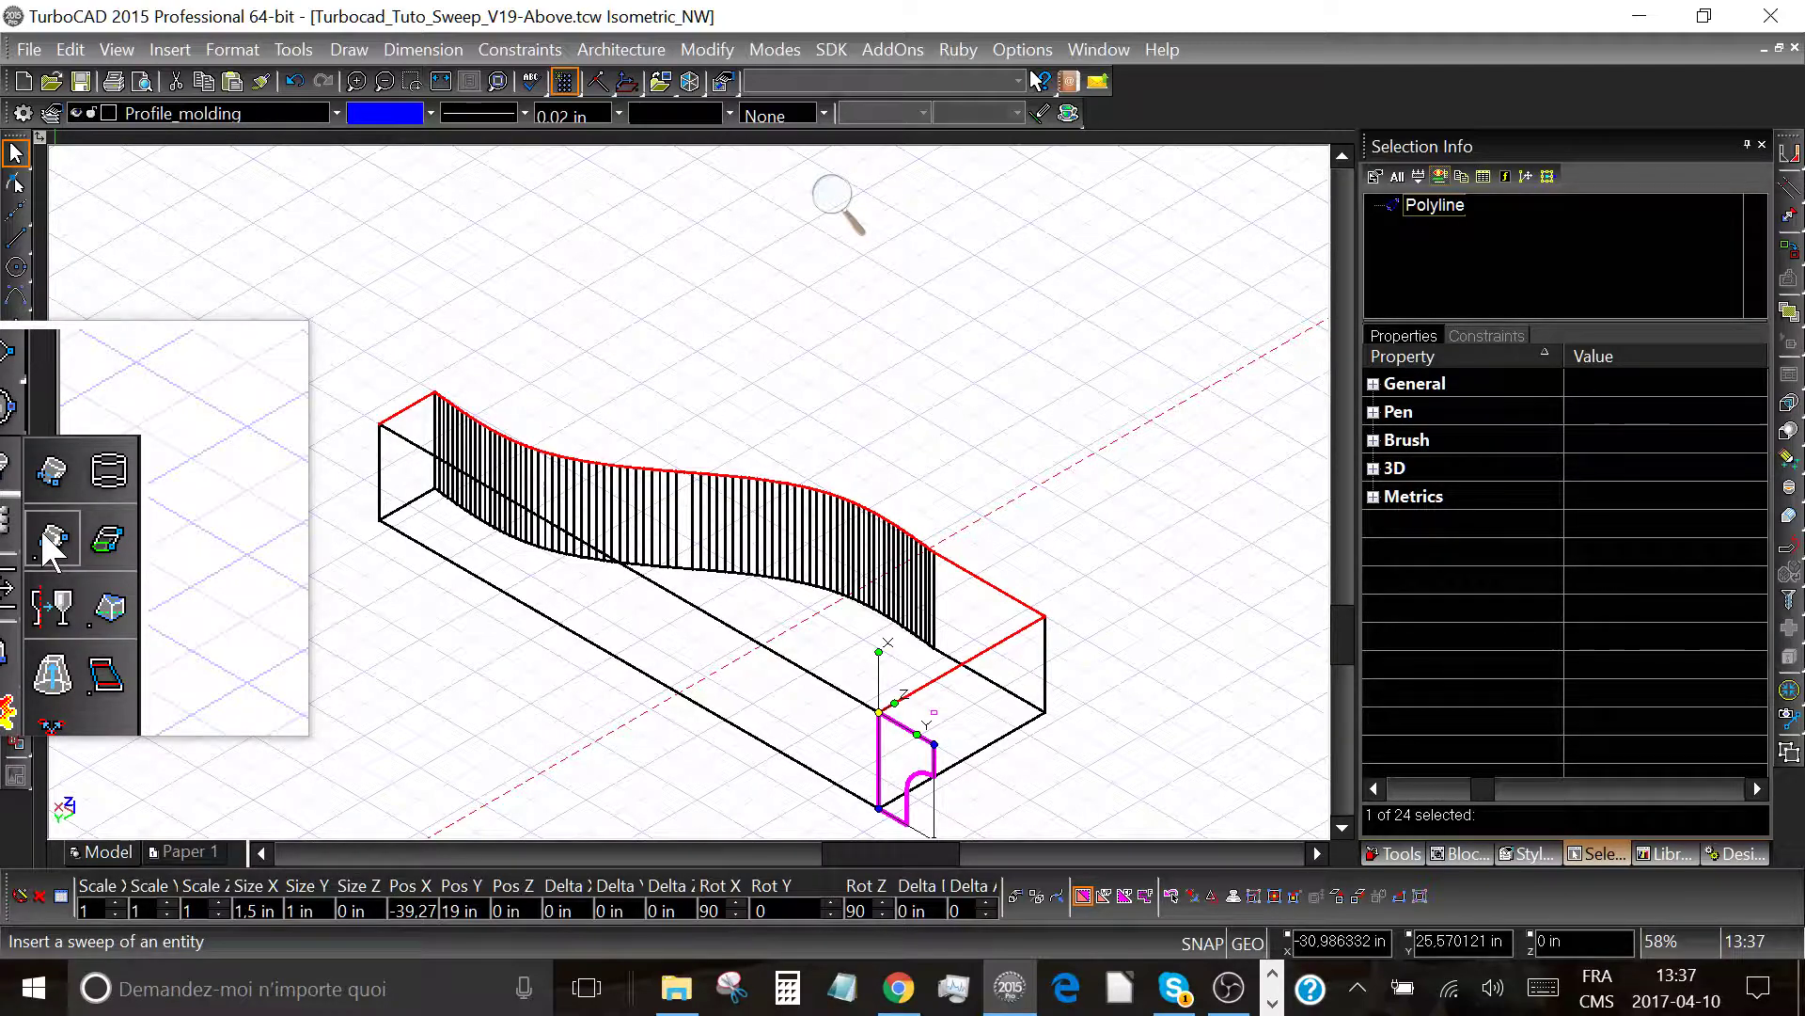
{"action": "left_click", "coordinate": [47, 540]}
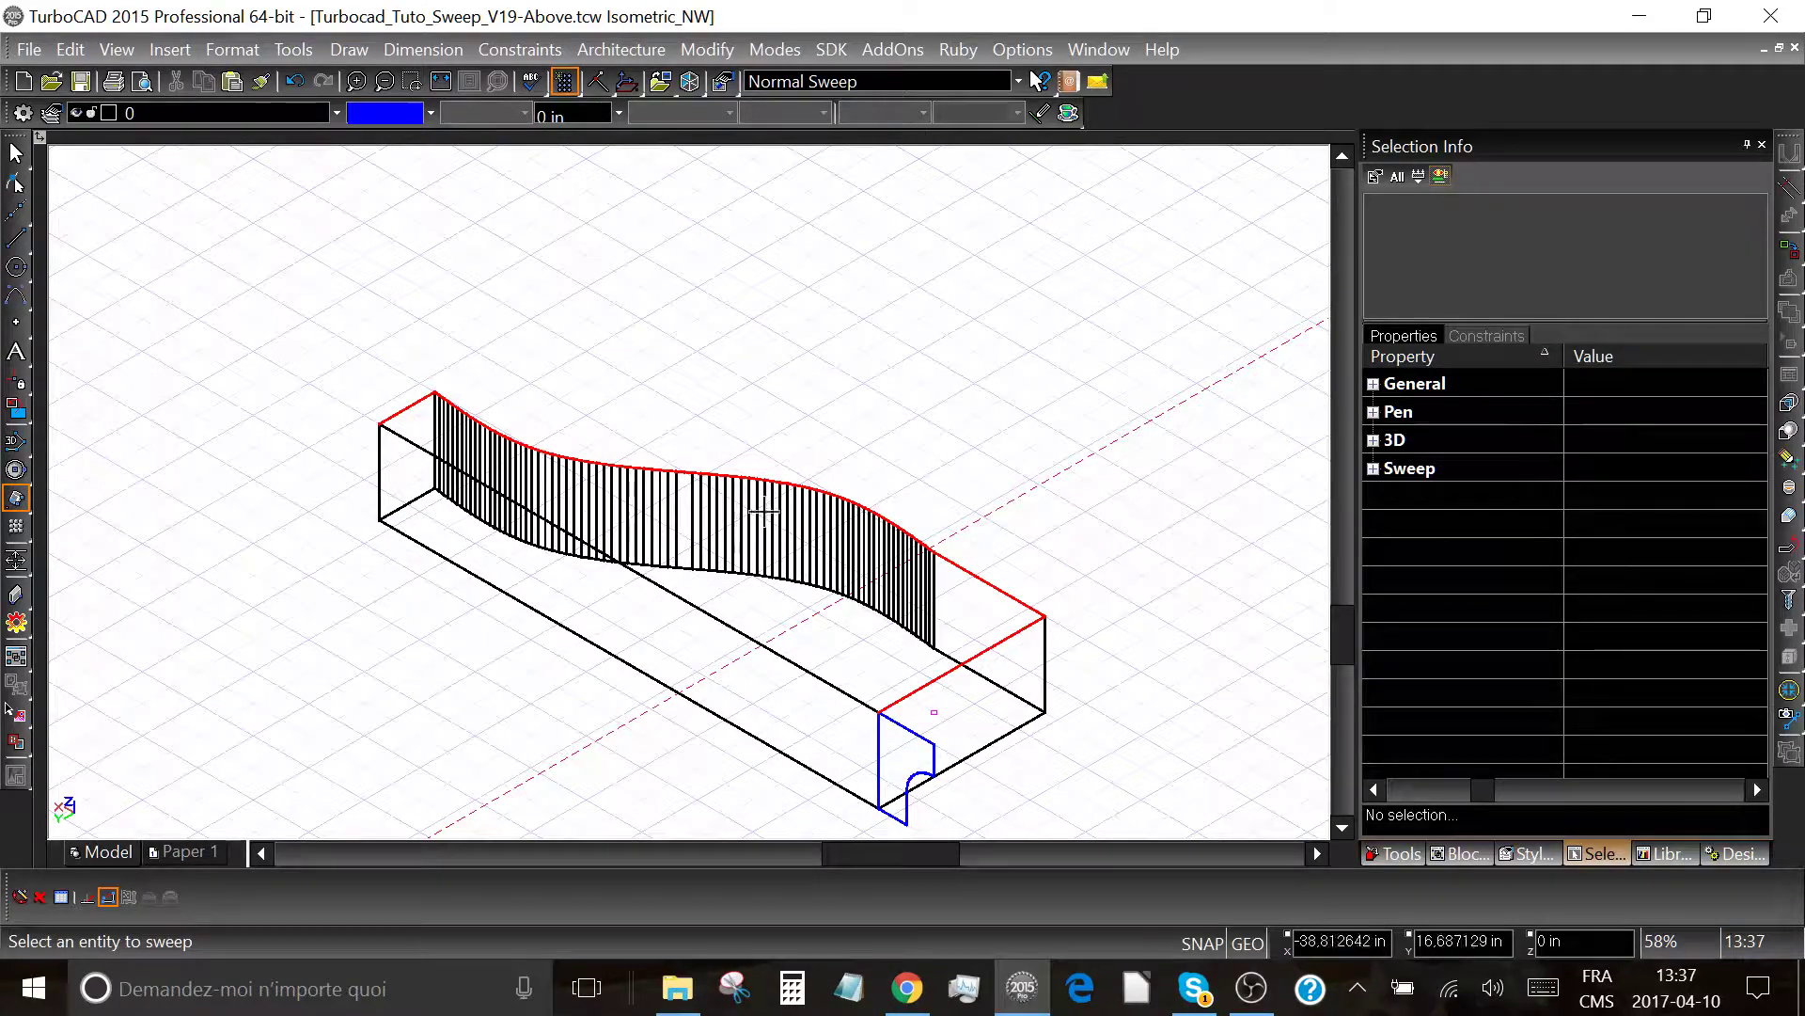
{"action": "left_click", "coordinate": [918, 733]}
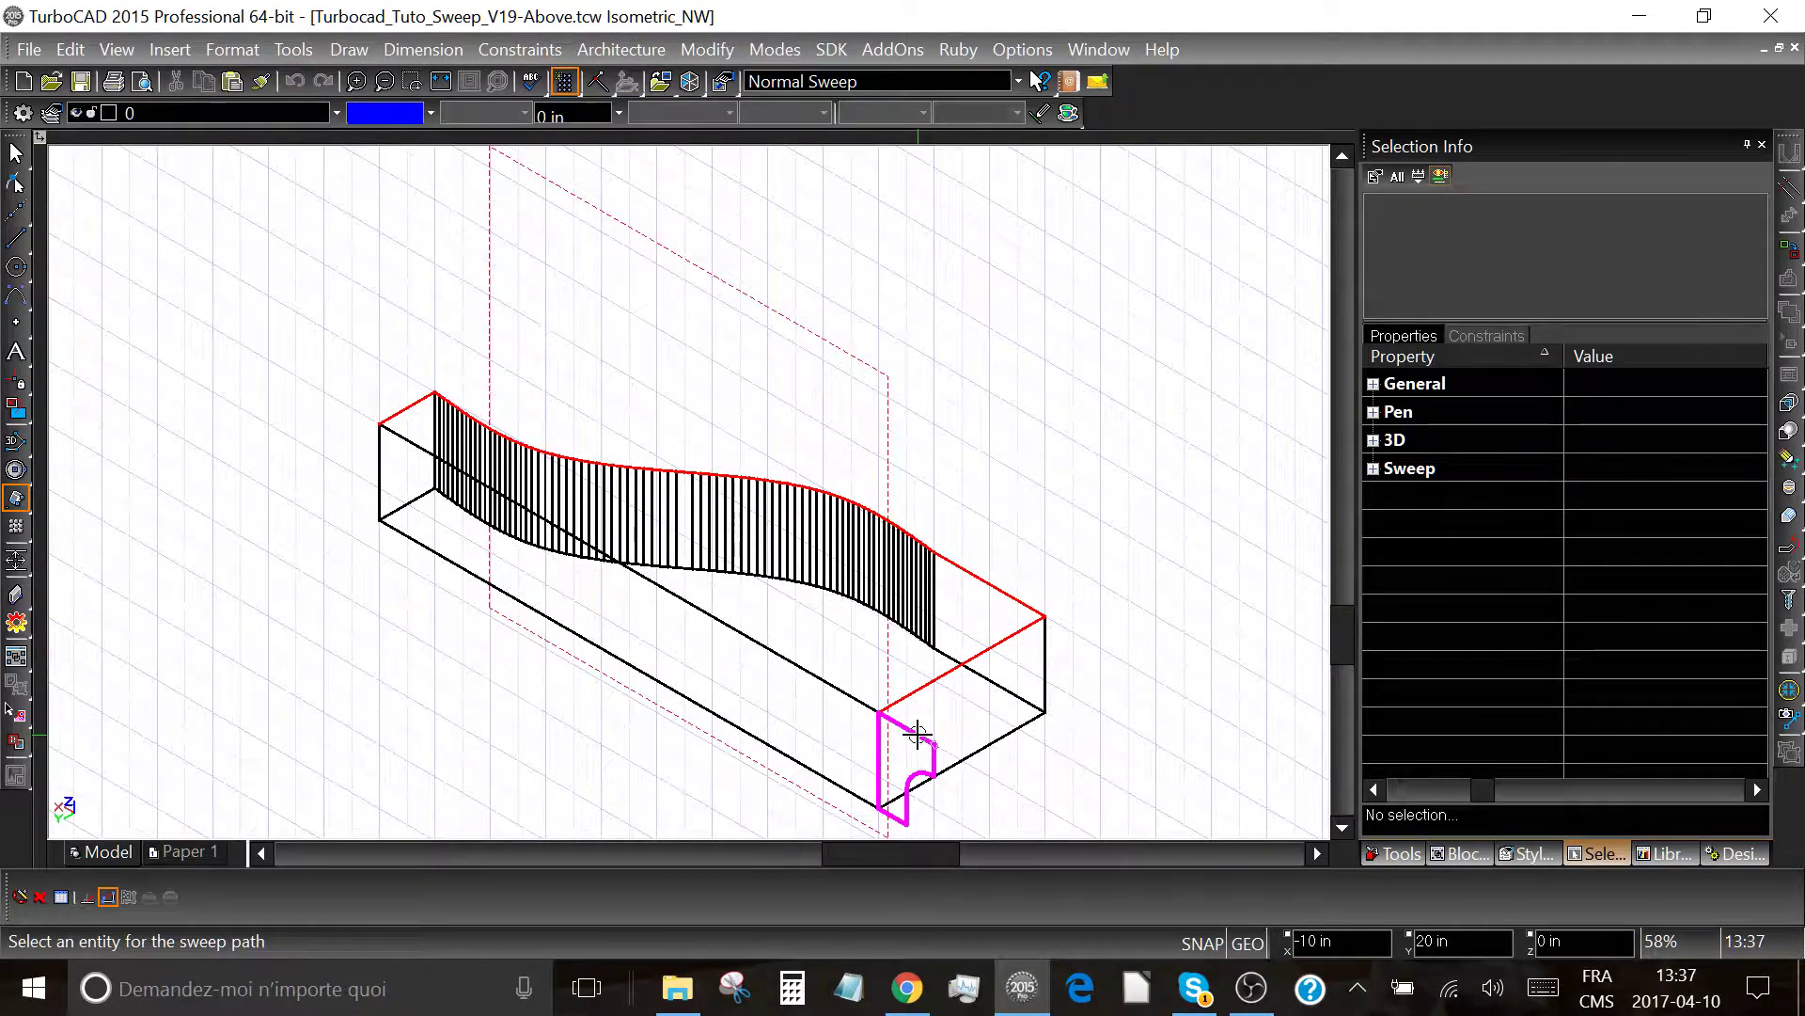
{"action": "left_click", "coordinate": [952, 679]}
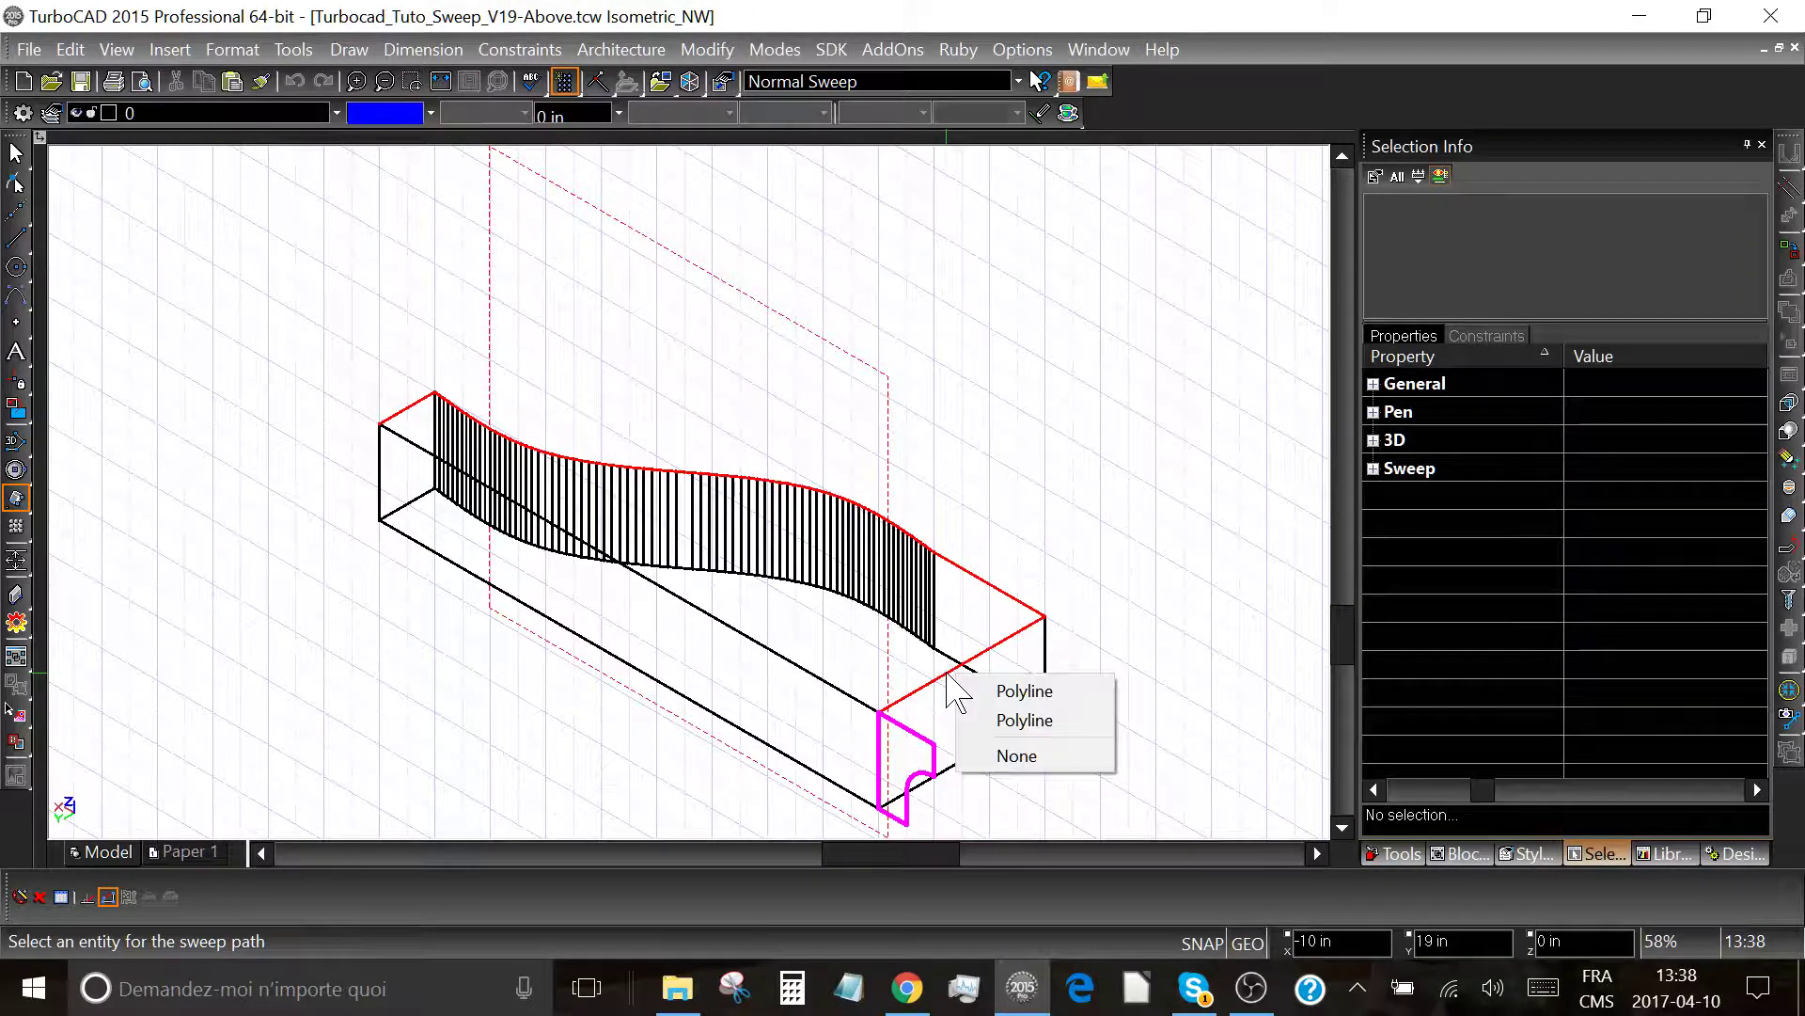
{"action": "left_click", "coordinate": [1028, 722]}
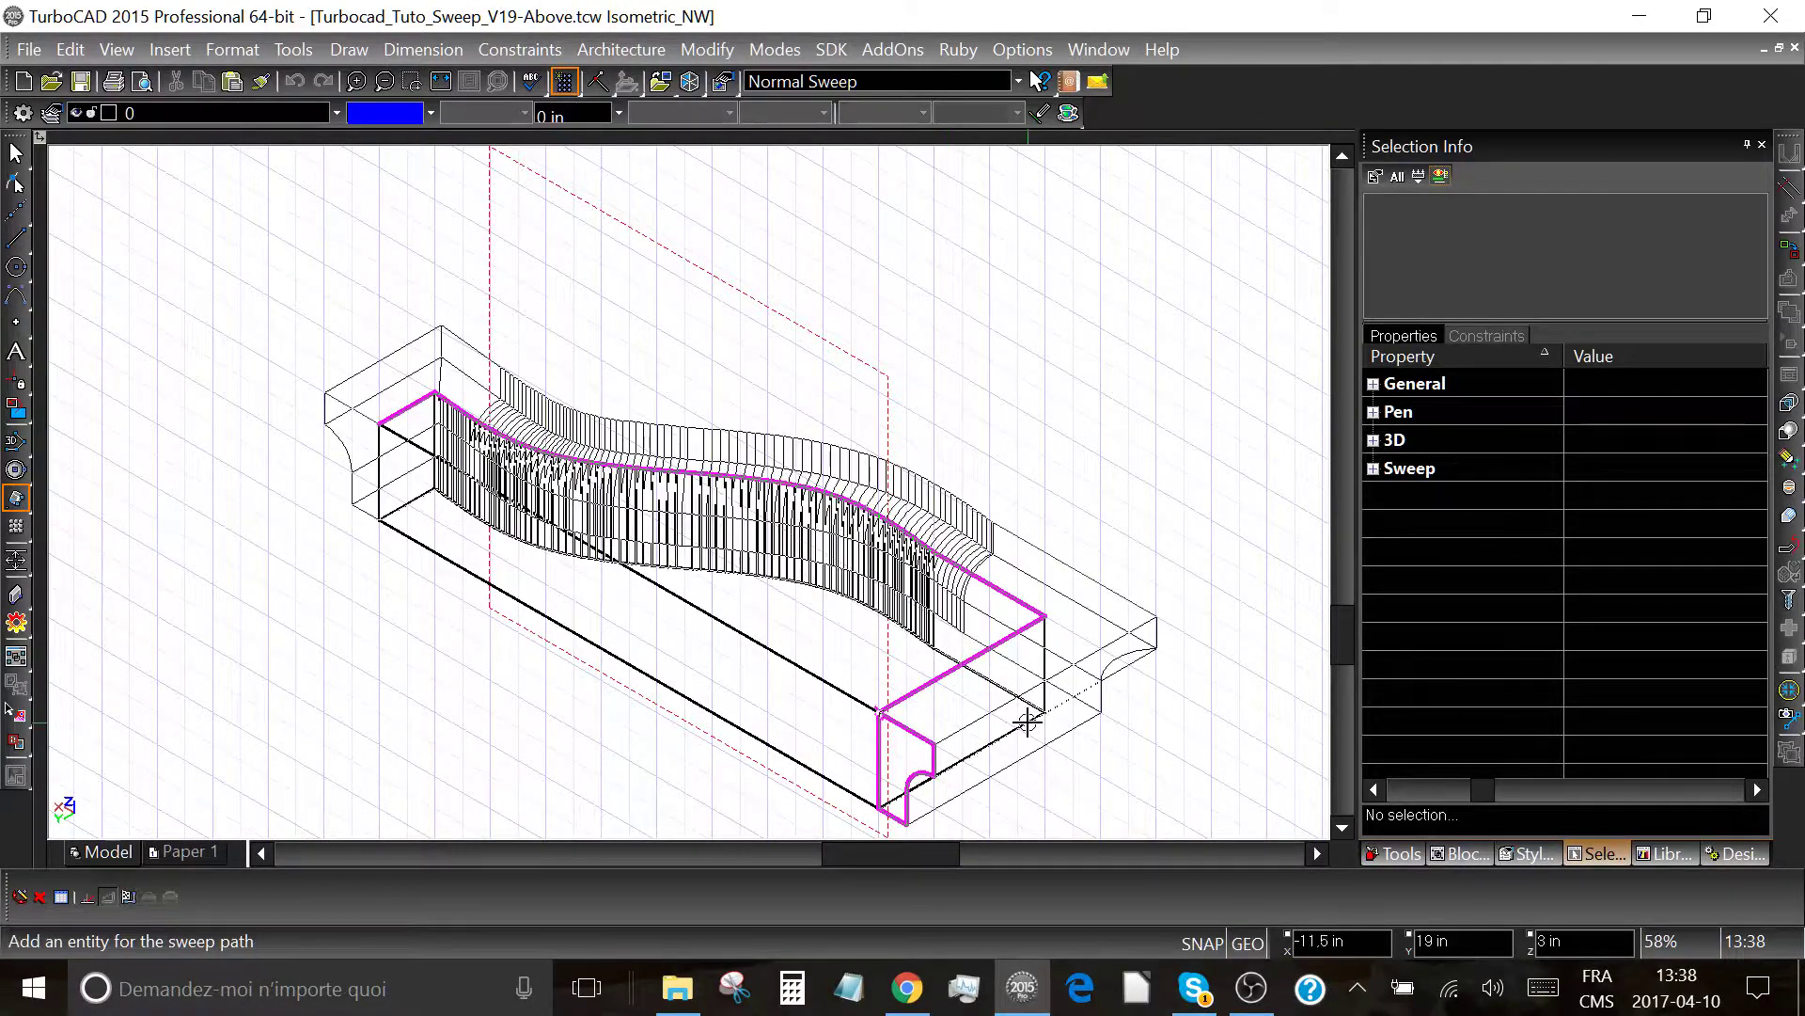
{"action": "right_click", "coordinate": [930, 358]}
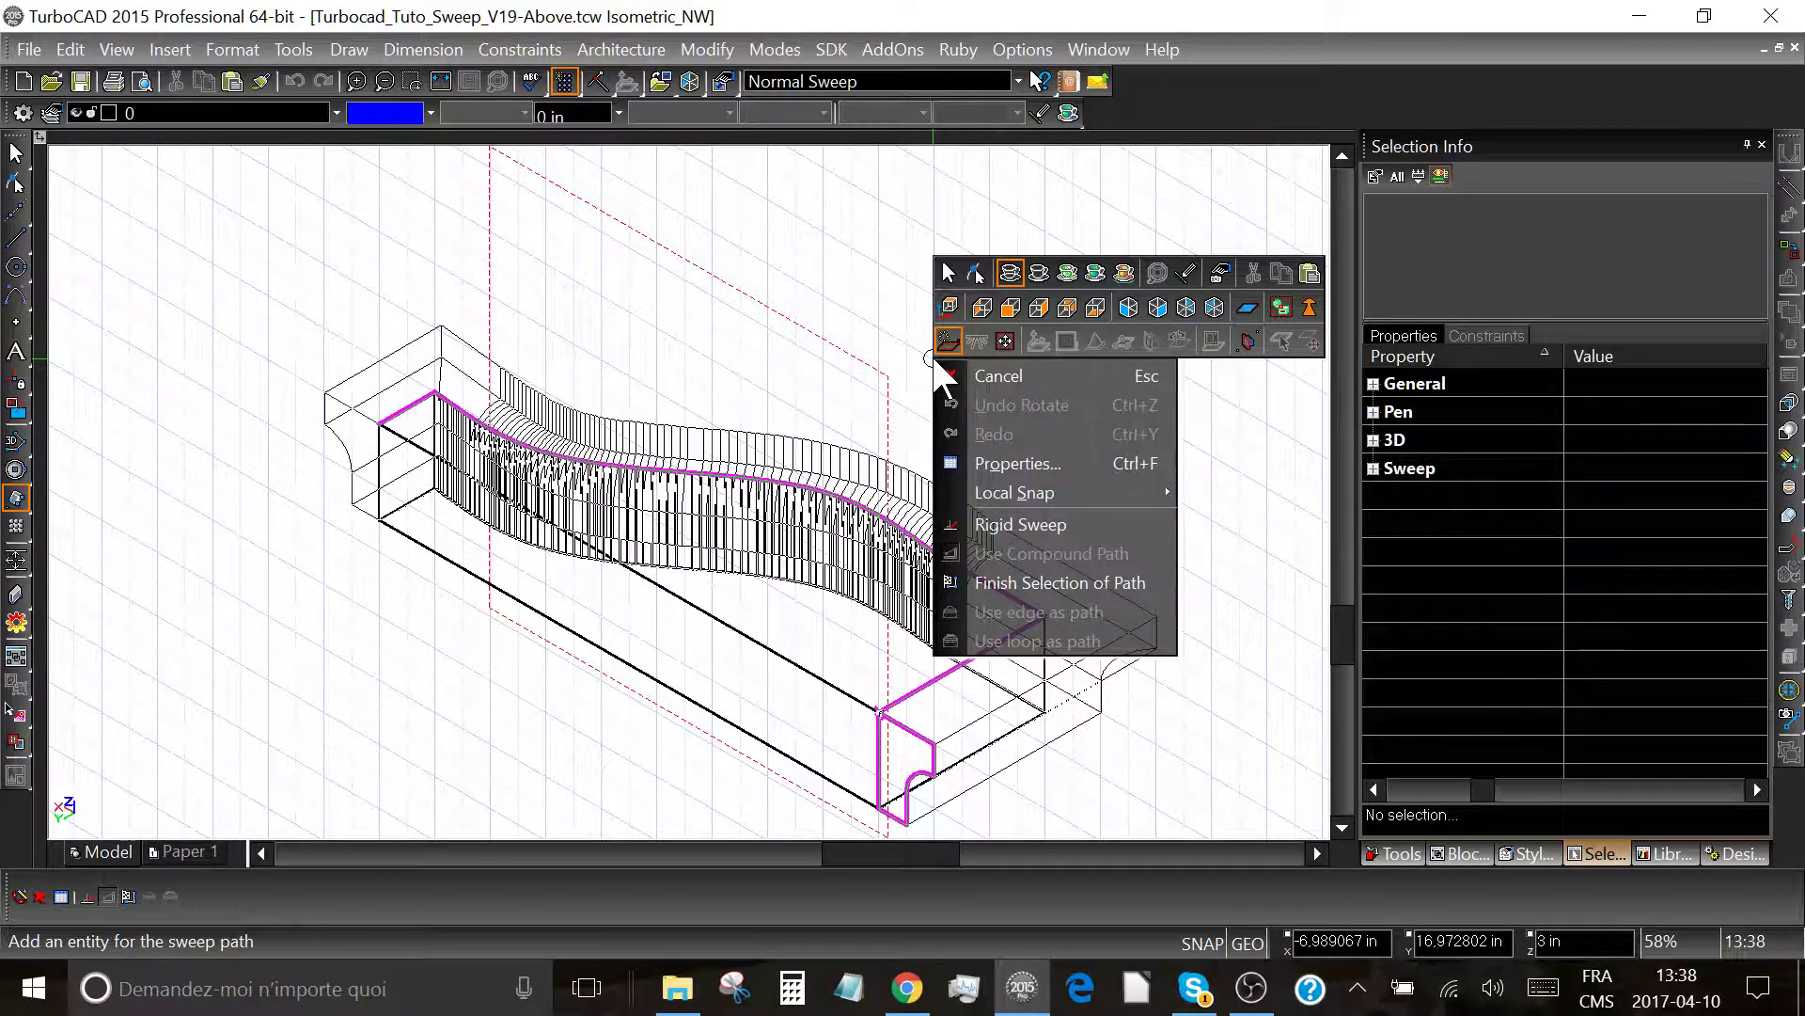
{"action": "left_click", "coordinate": [1056, 590]}
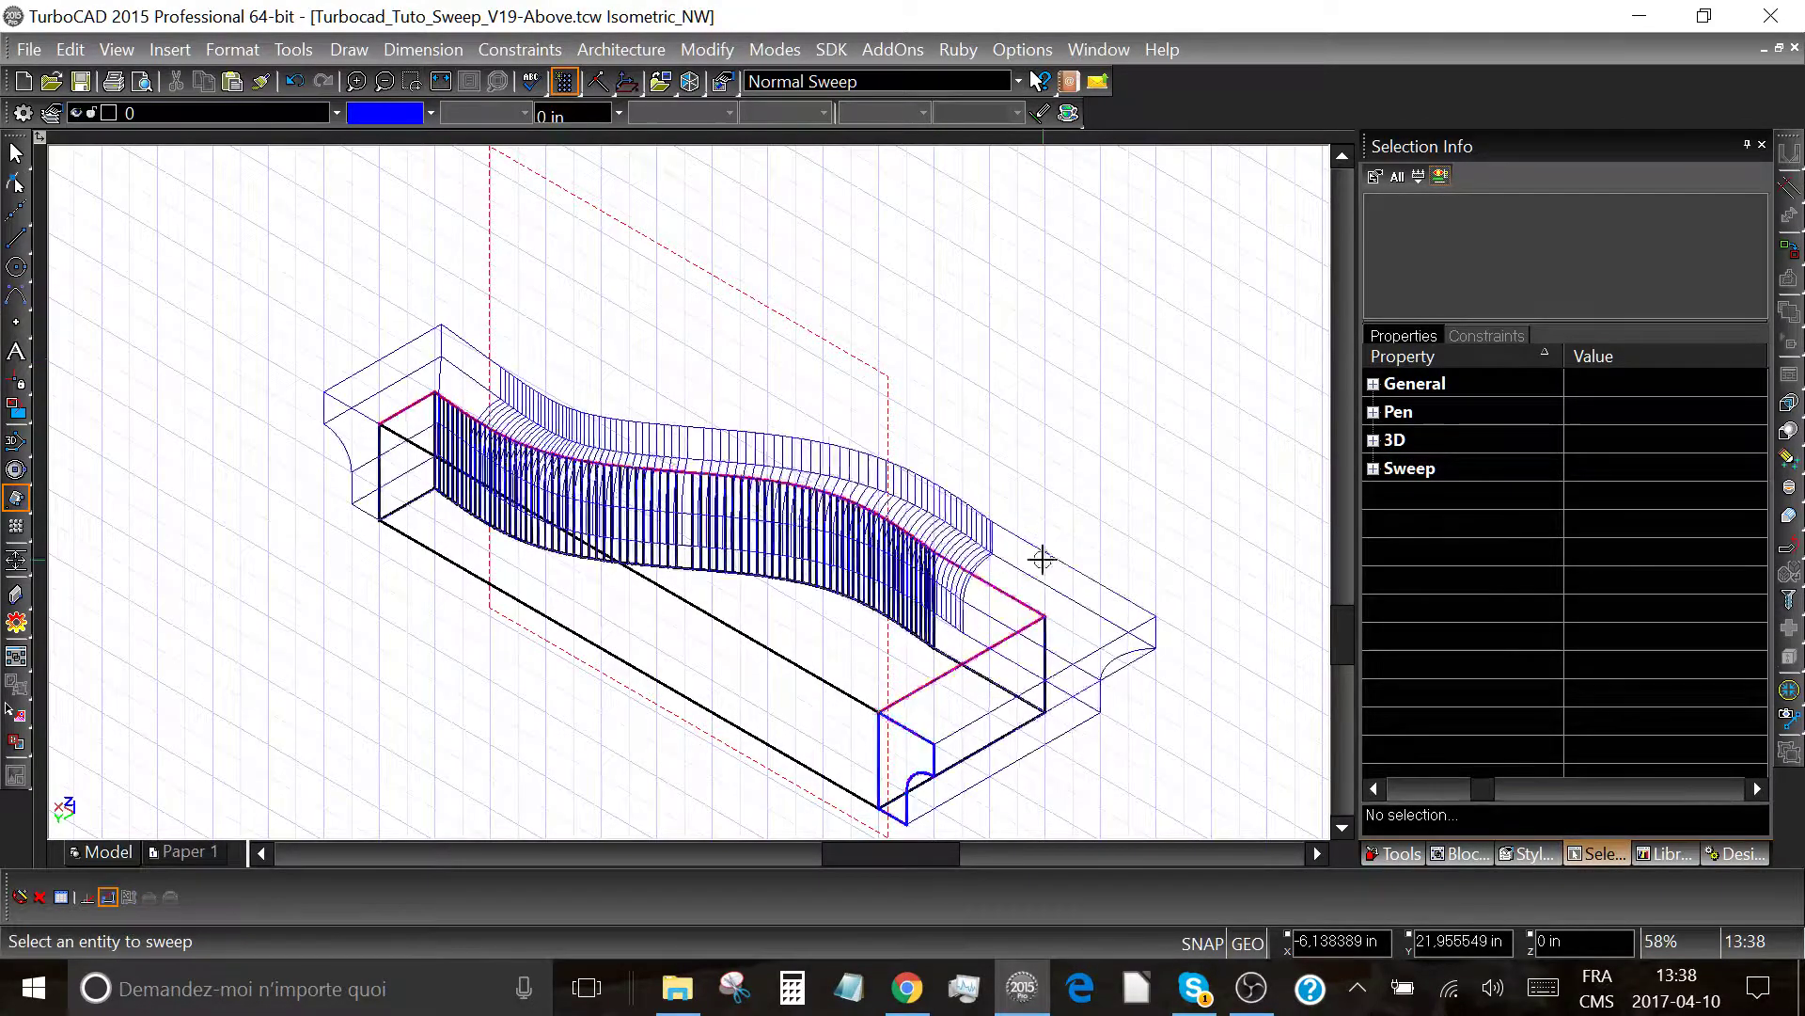
Render the model shaded and examine the swept molding around the slab from the front, underside and above.
{"action": "left_click", "coordinate": [1068, 112]}
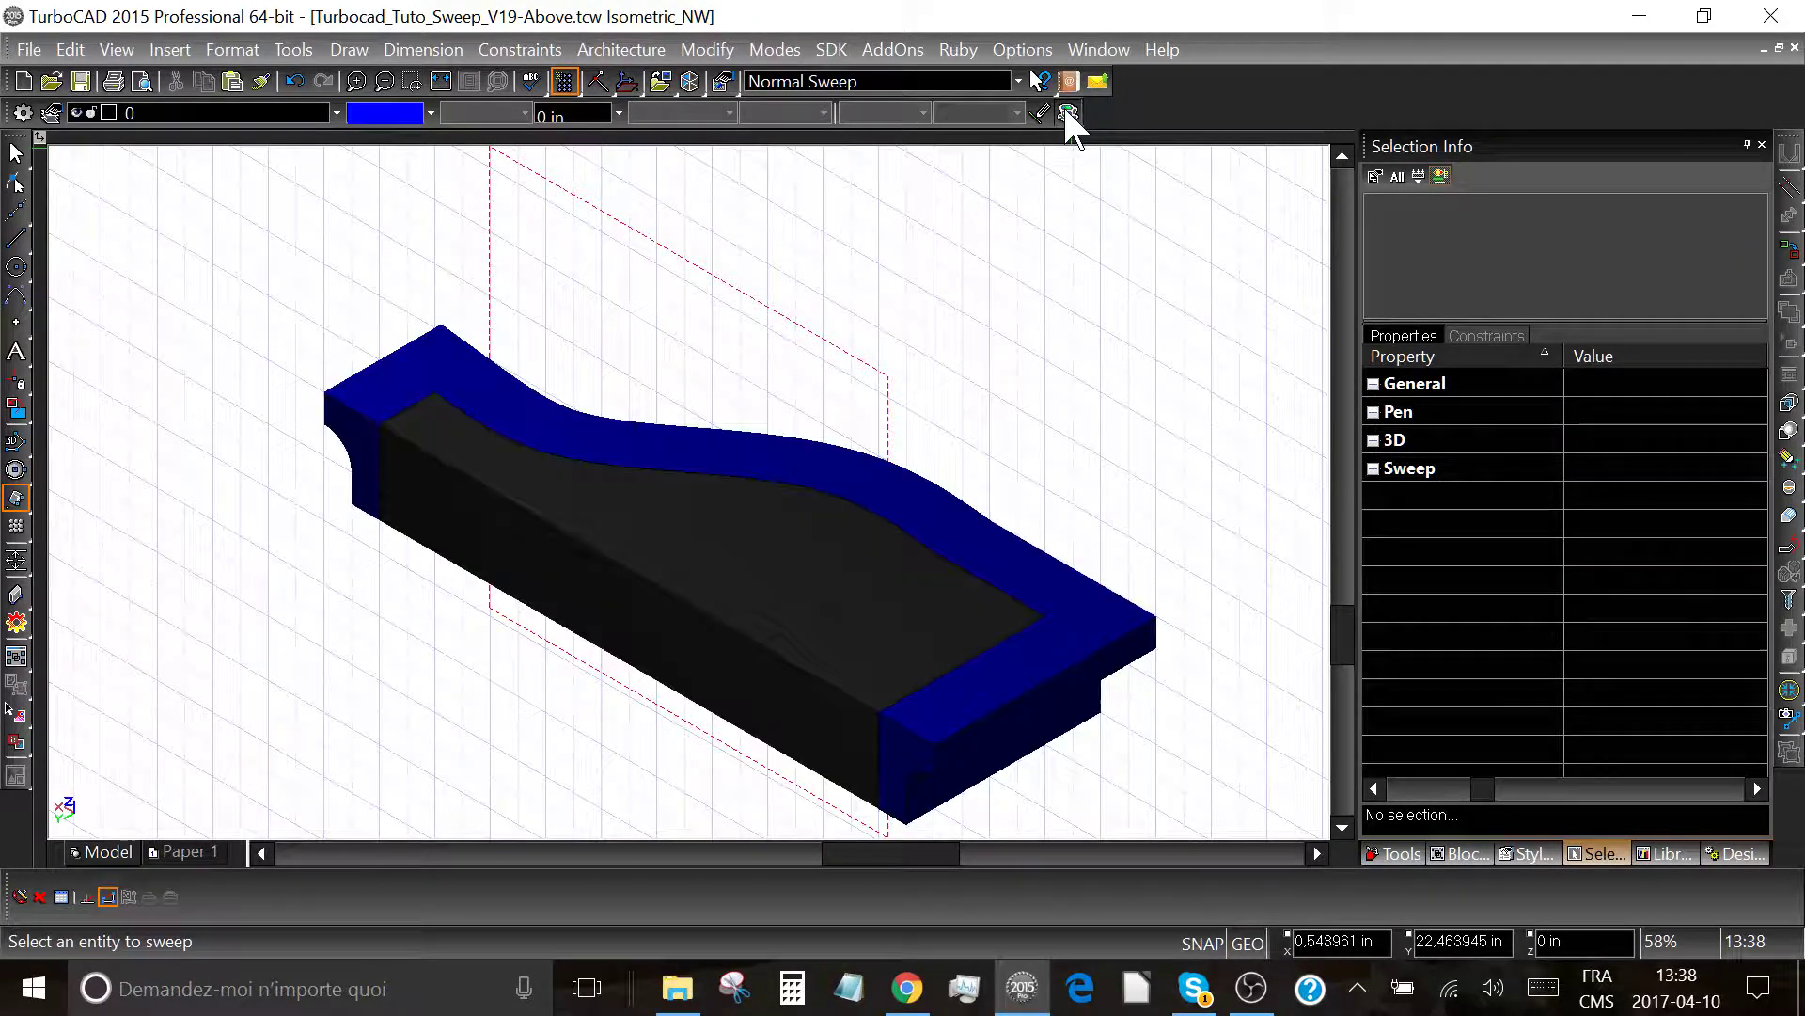
{"action": "scroll", "coordinate": [931, 592], "scroll_direction": "down", "scroll_amount": 3}
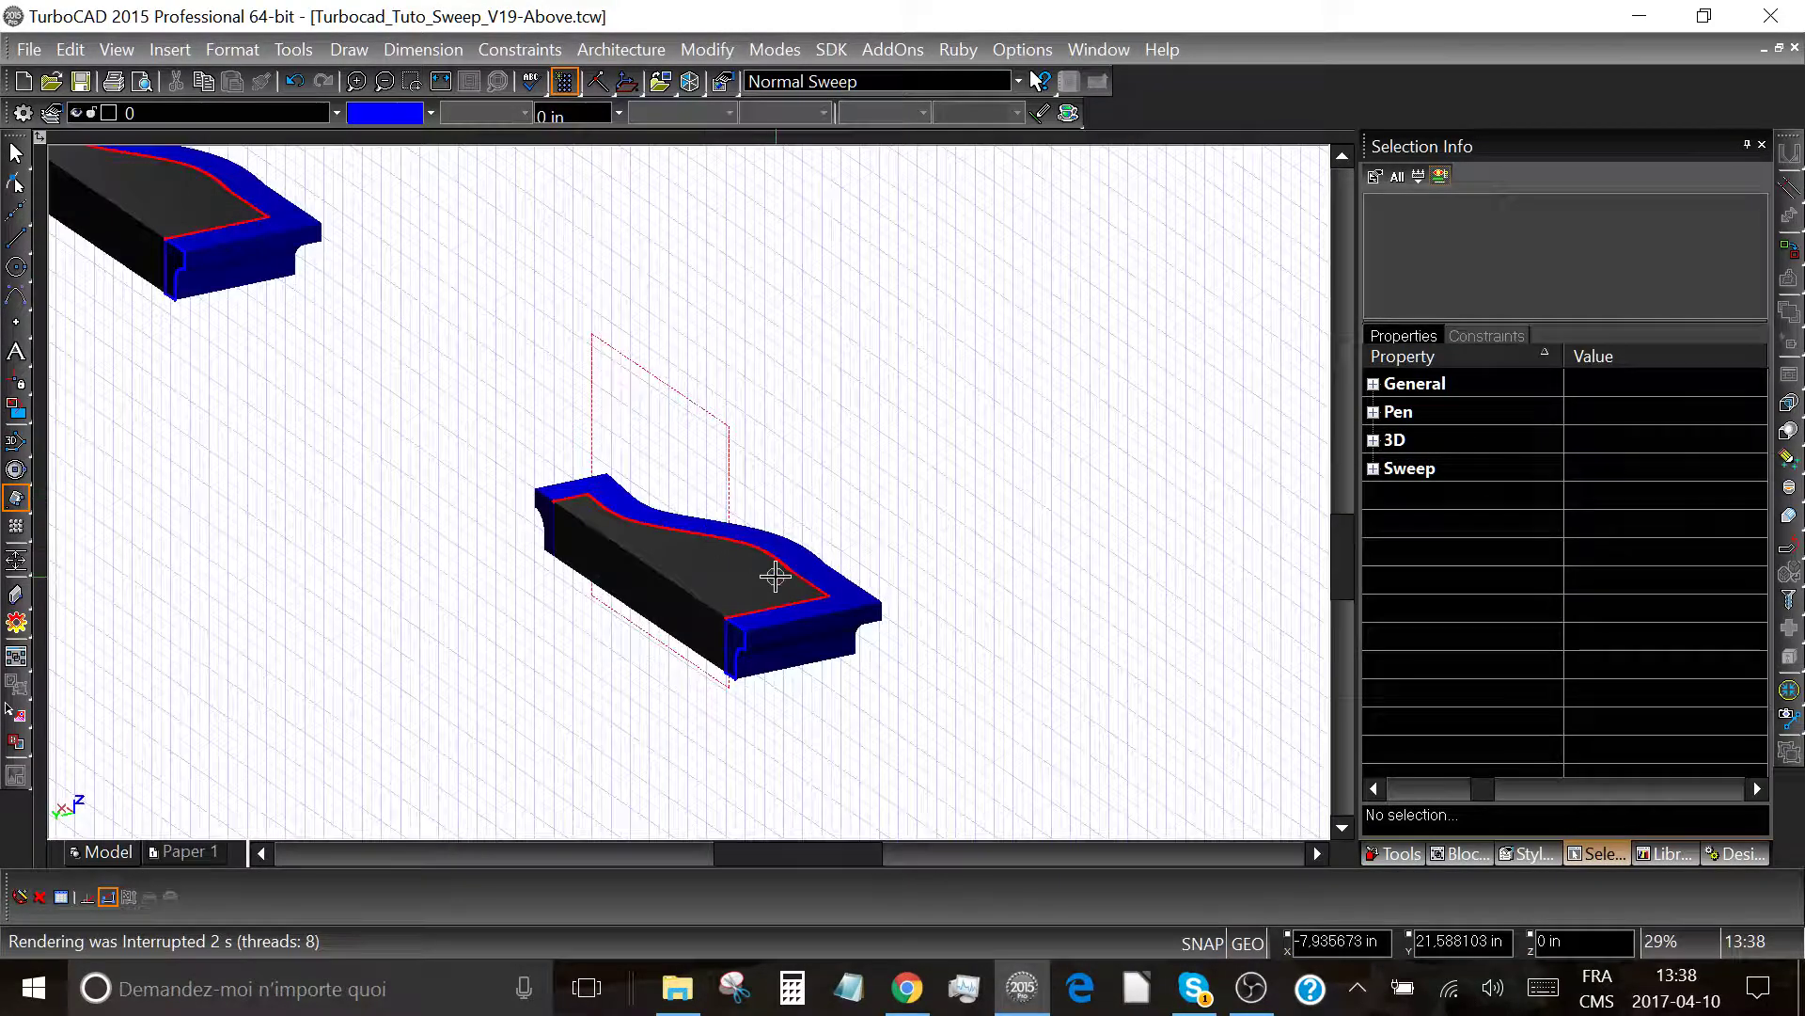
{"action": "middle_click_drag", "start_coordinate": [766, 572], "coordinate": [419, 439]}
{"action": "scroll", "coordinate": [537, 507], "scroll_direction": "up", "scroll_amount": 2}
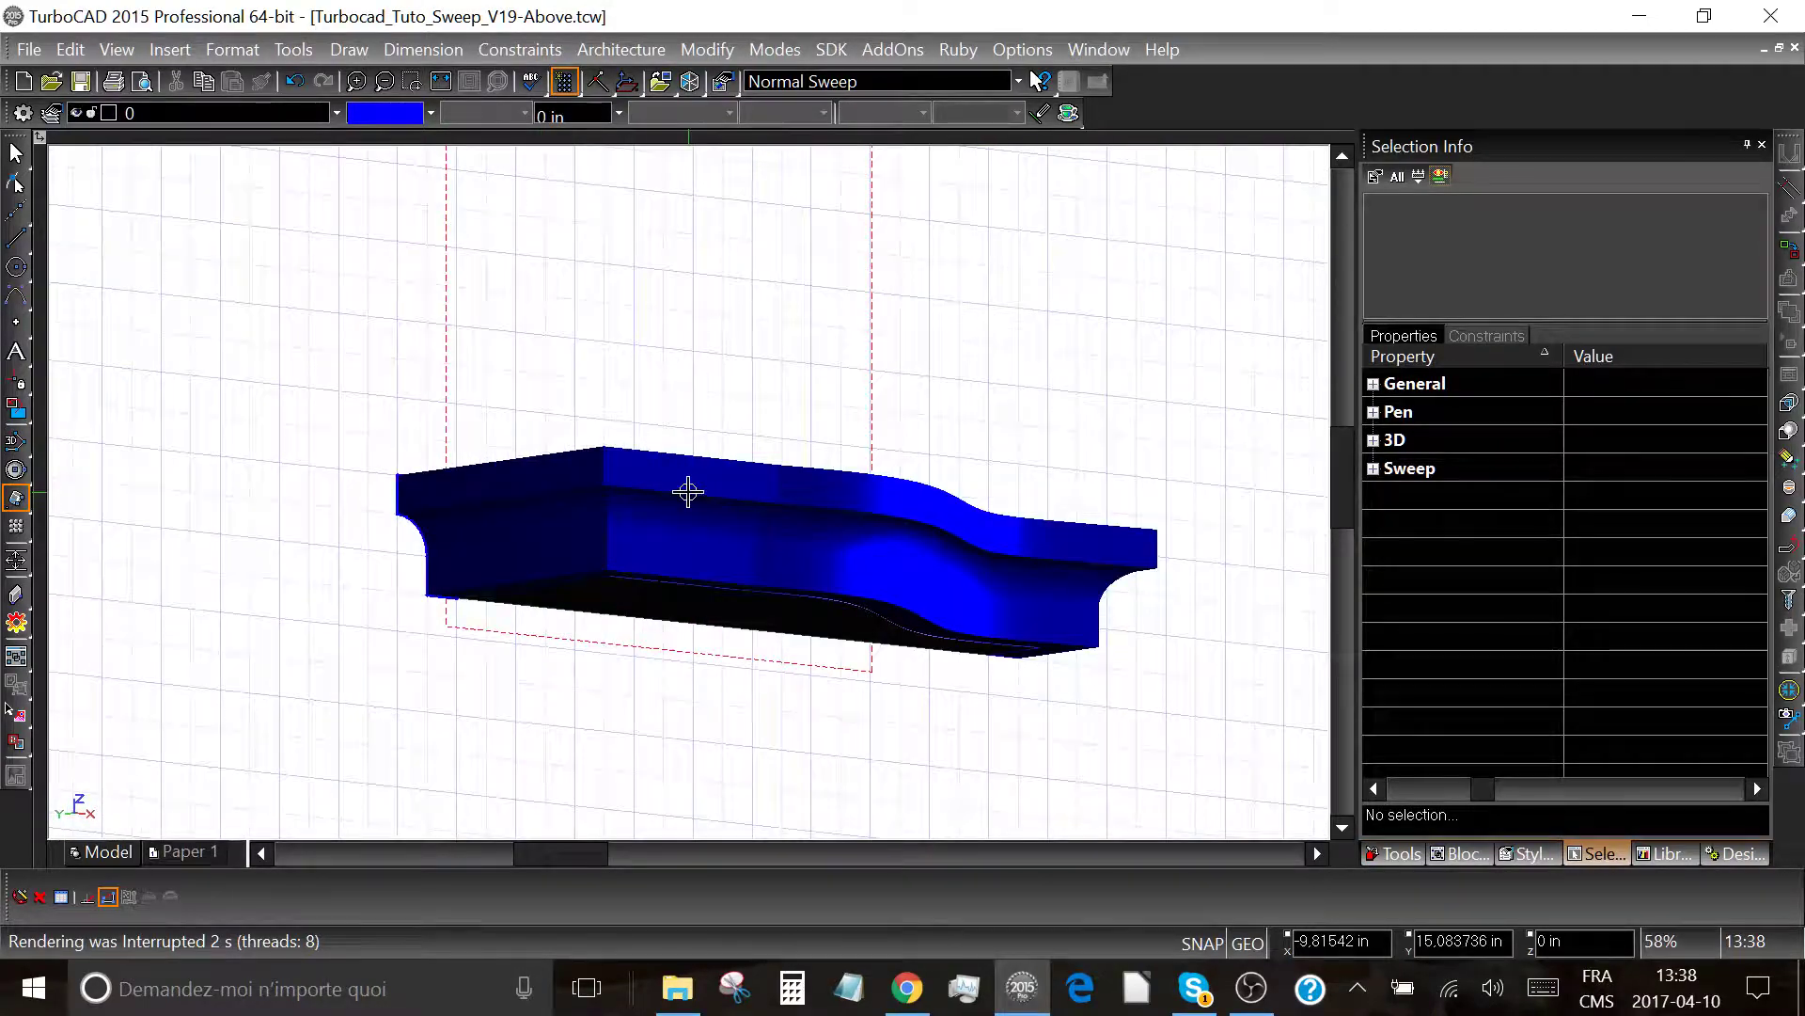
{"action": "middle_click_drag", "start_coordinate": [931, 539], "coordinate": [959, 604]}
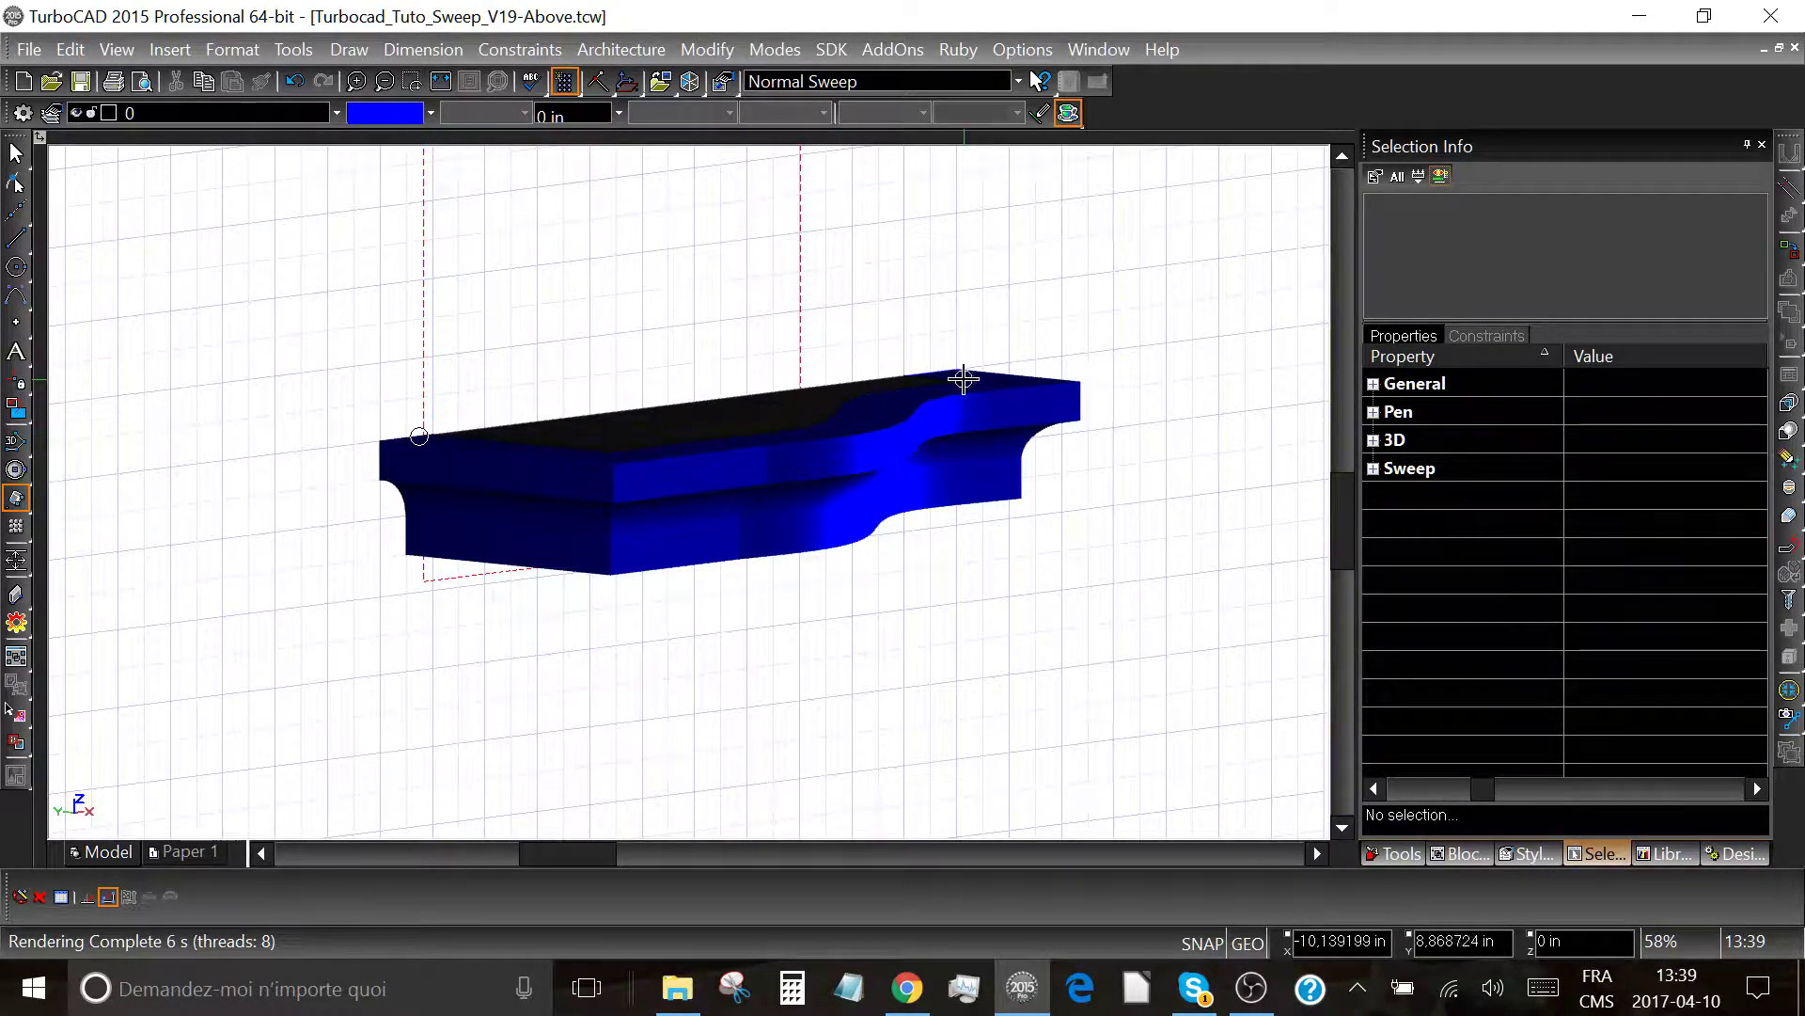
{"action": "middle_click_drag", "start_coordinate": [777, 471], "coordinate": [792, 567]}
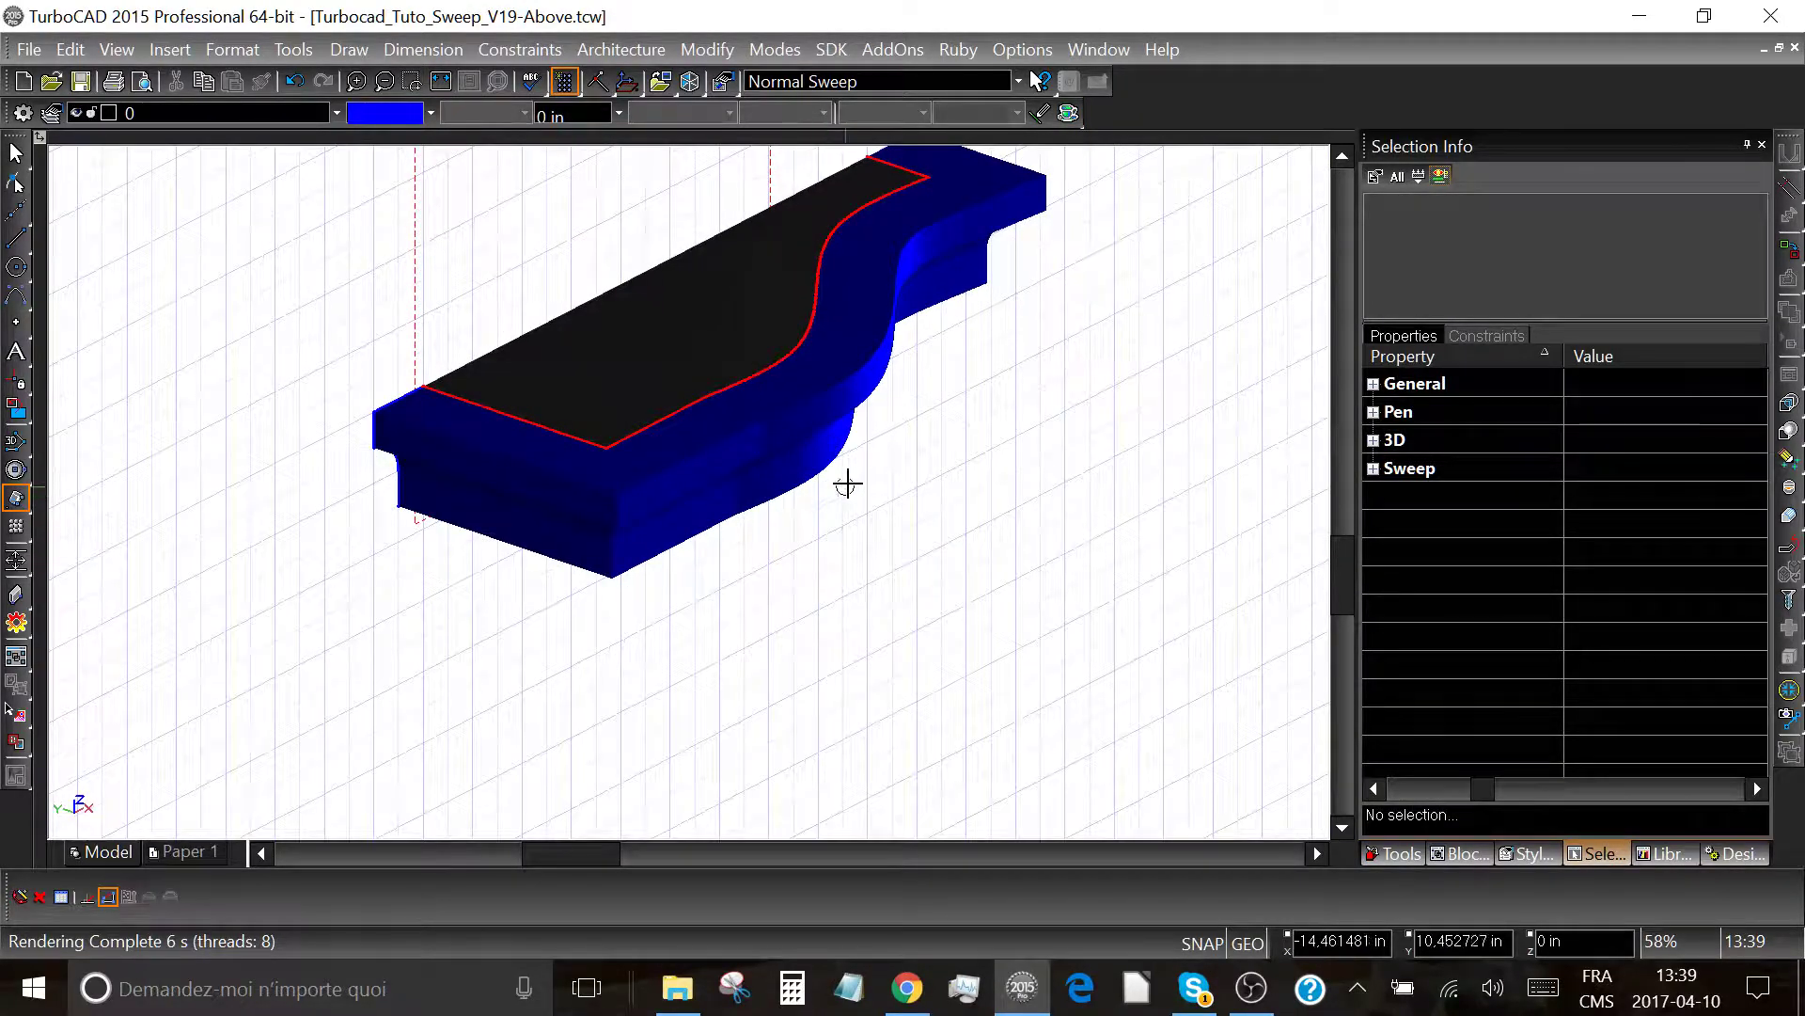
{"action": "middle_click_drag", "start_coordinate": [993, 450], "coordinate": [754, 513]}
{"action": "scroll", "coordinate": [754, 513], "scroll_direction": "up", "scroll_amount": 2}
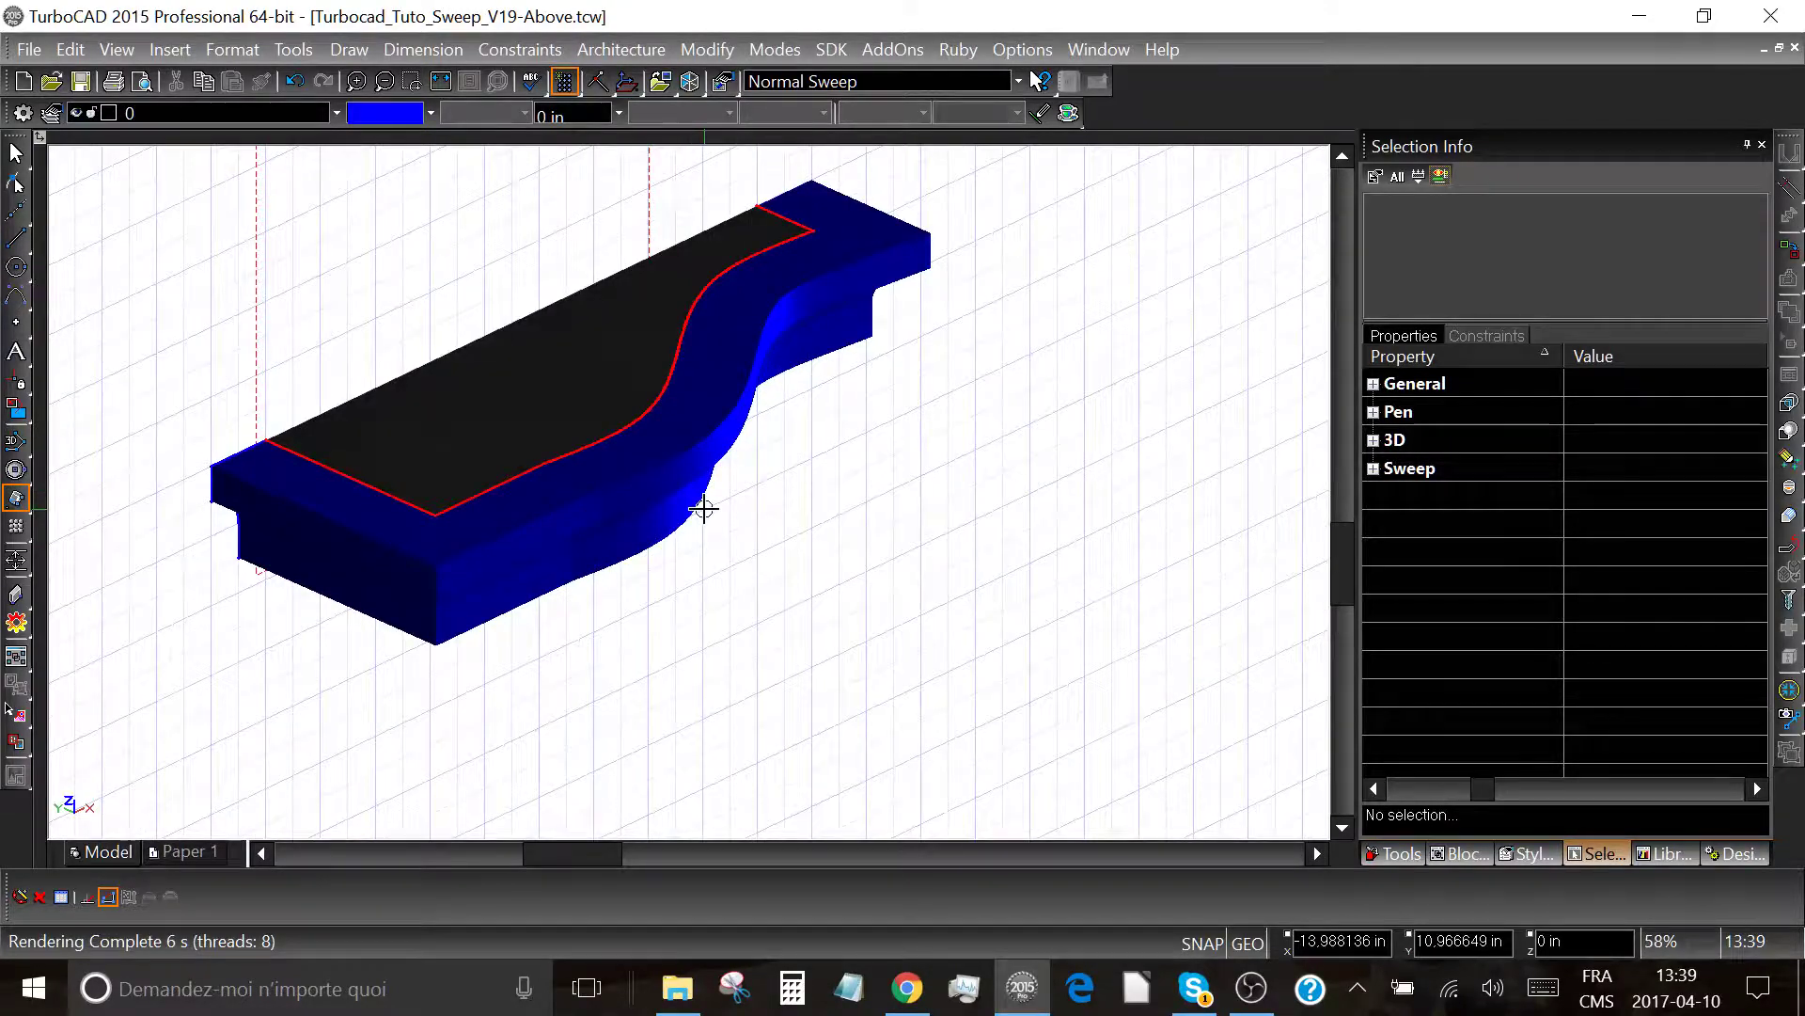